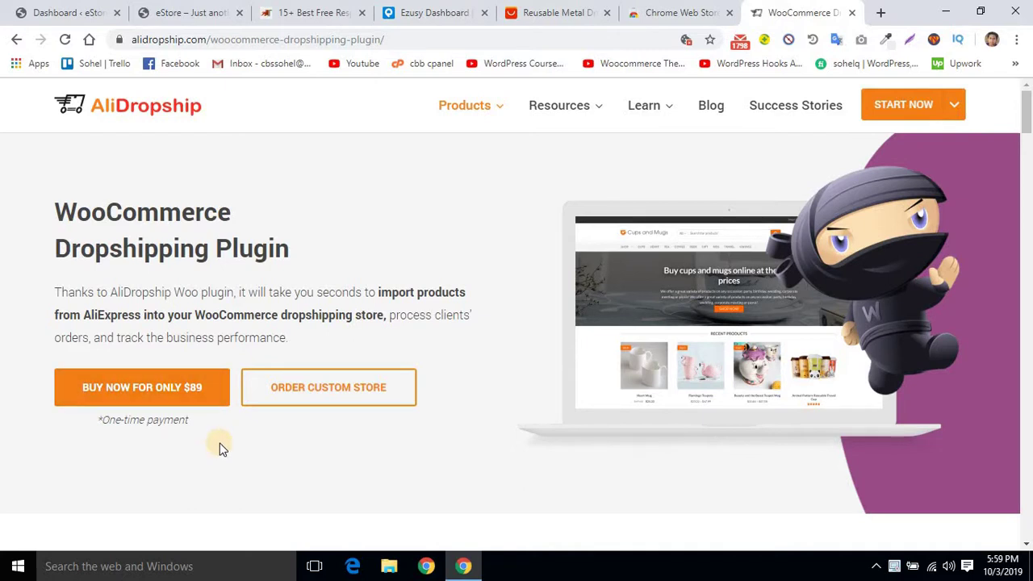
Step: Look at the AliExpress metal drinking straws listing and return to the AliDropship WooCommerce plugin page
click(567, 6)
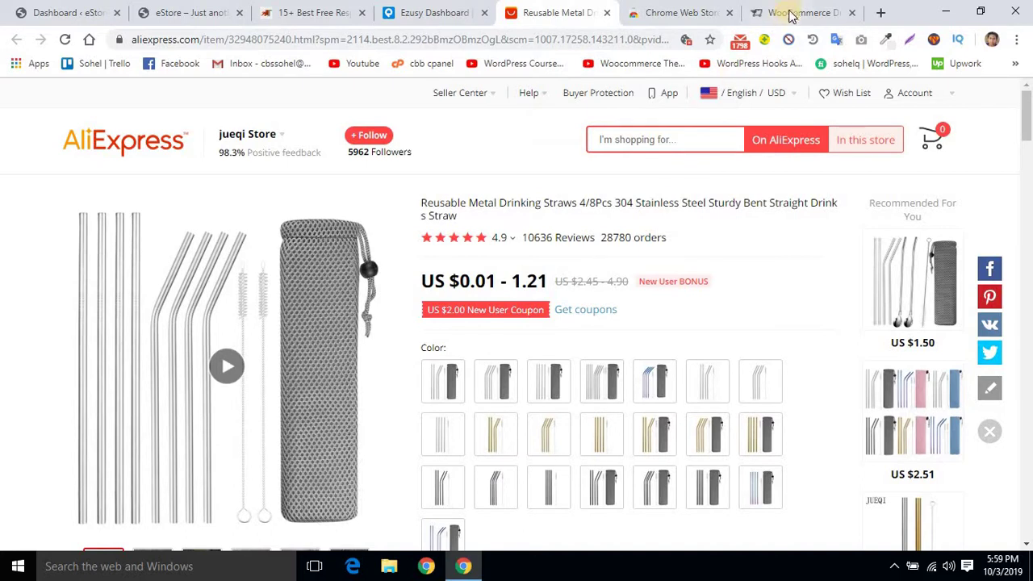
click(793, 10)
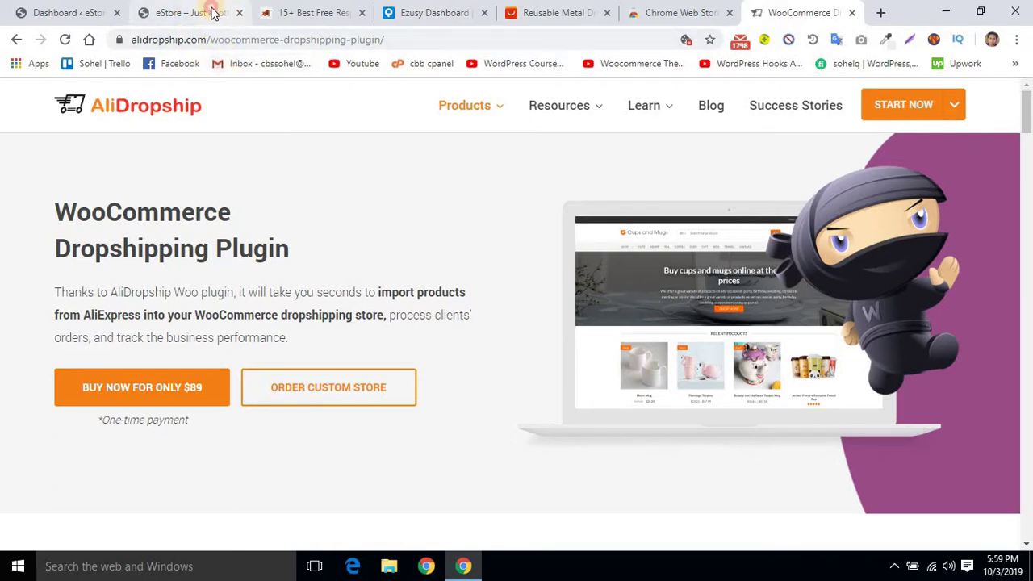
Step: Glance at the eStore storefront and examine the eStore theme entry on ThemeGrill's free WordPress themes page
click(214, 13)
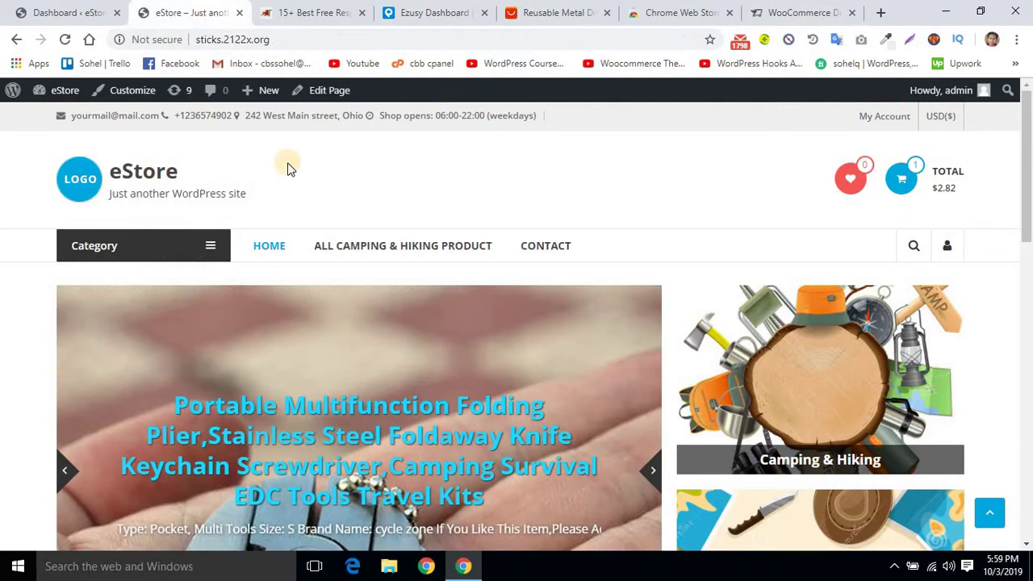
click(297, 8)
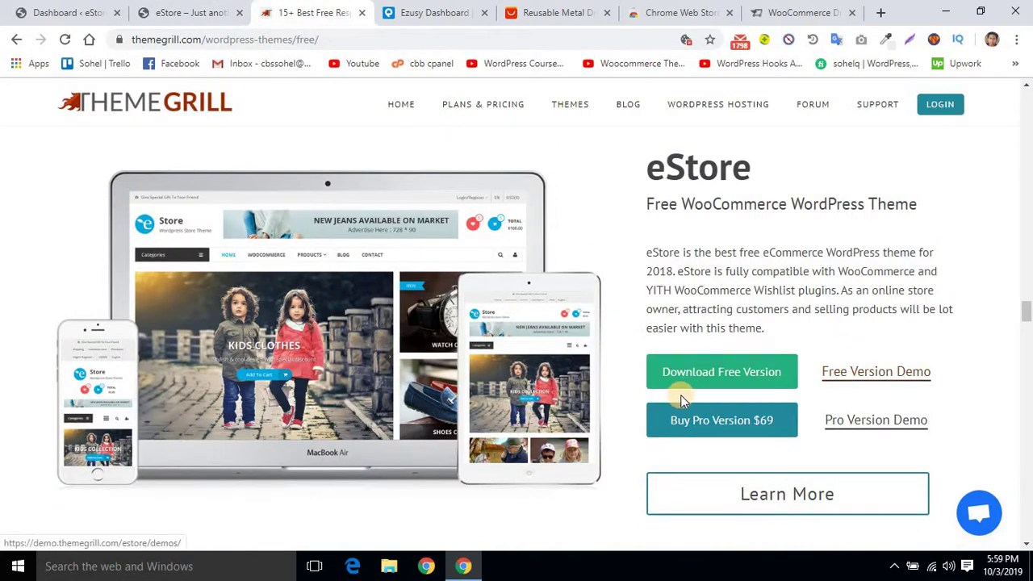
click(1026, 87)
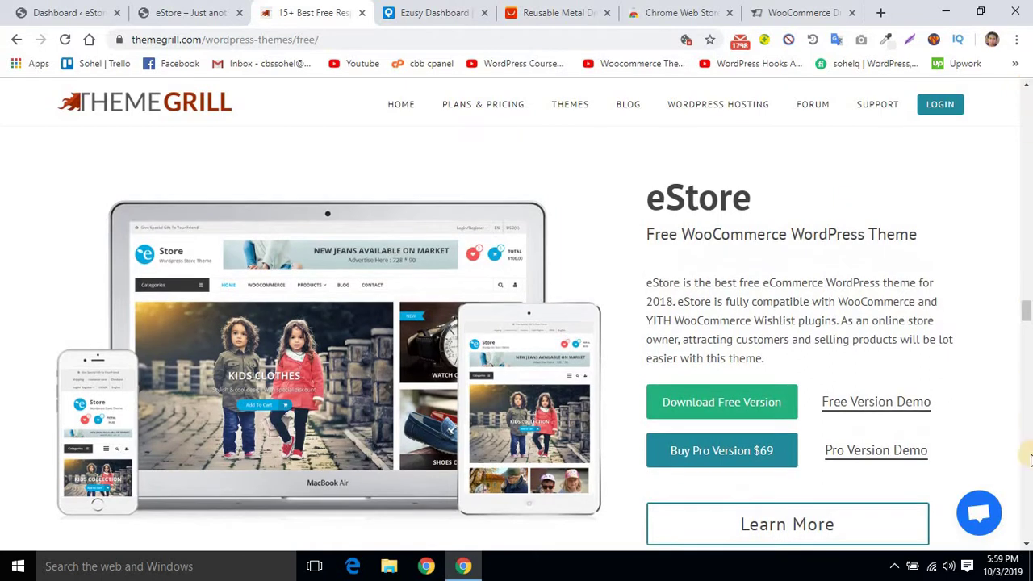
click(1027, 547)
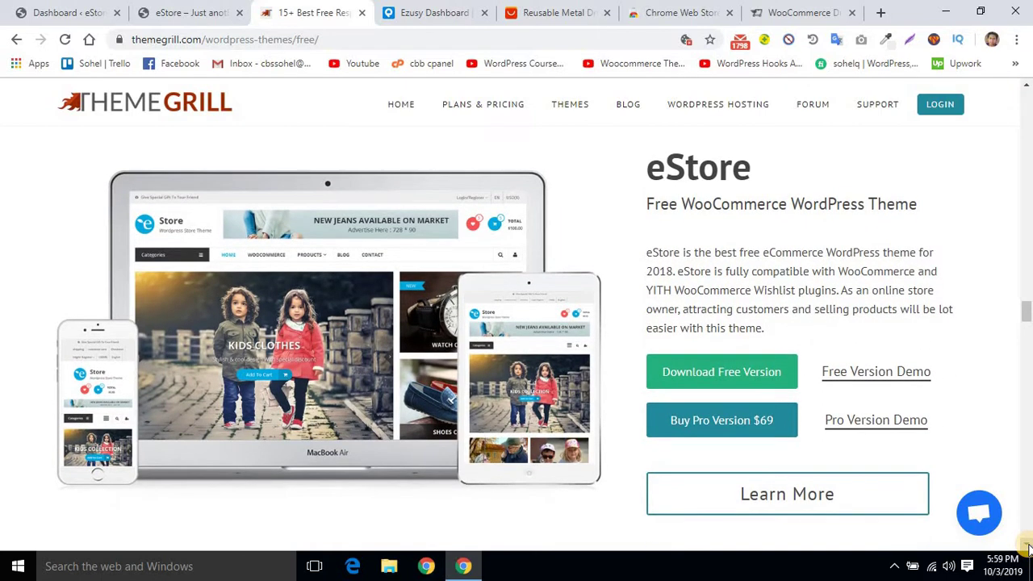
click(1024, 86)
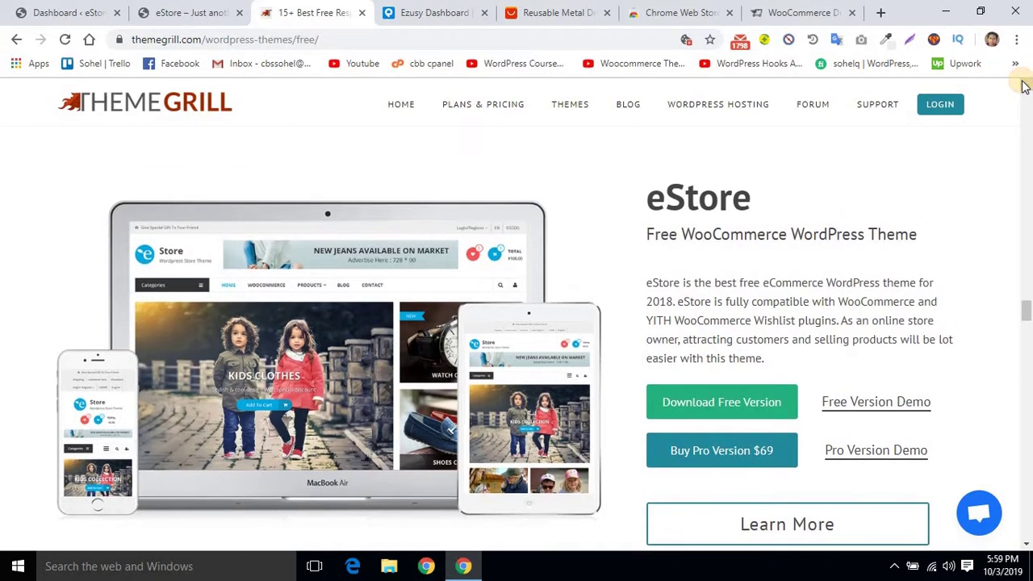
click(1027, 547)
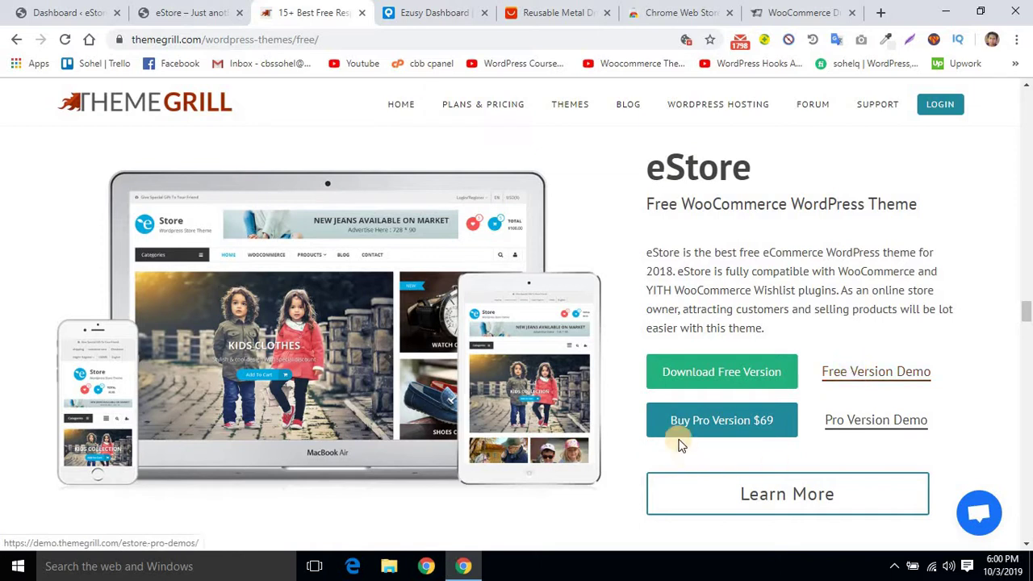
Step: View the main store demo of the free eStore version and close the demo
click(872, 376)
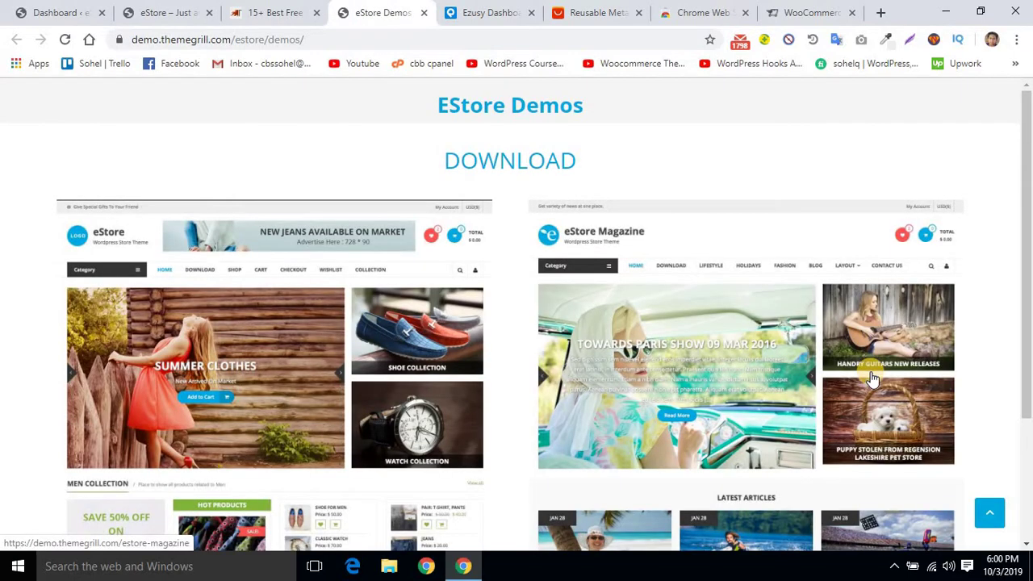
click(267, 322)
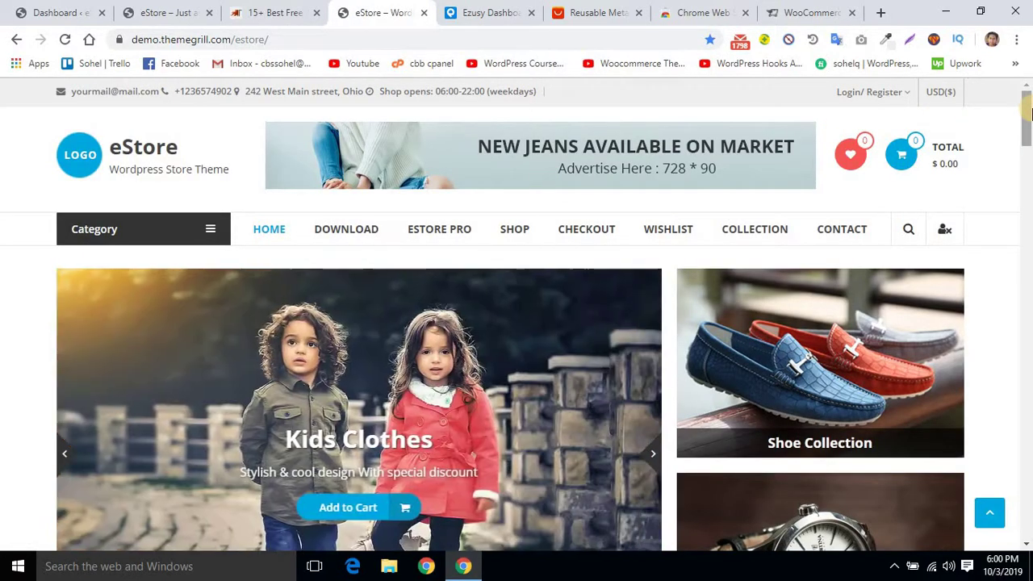
drag(1026, 112, 1013, 53)
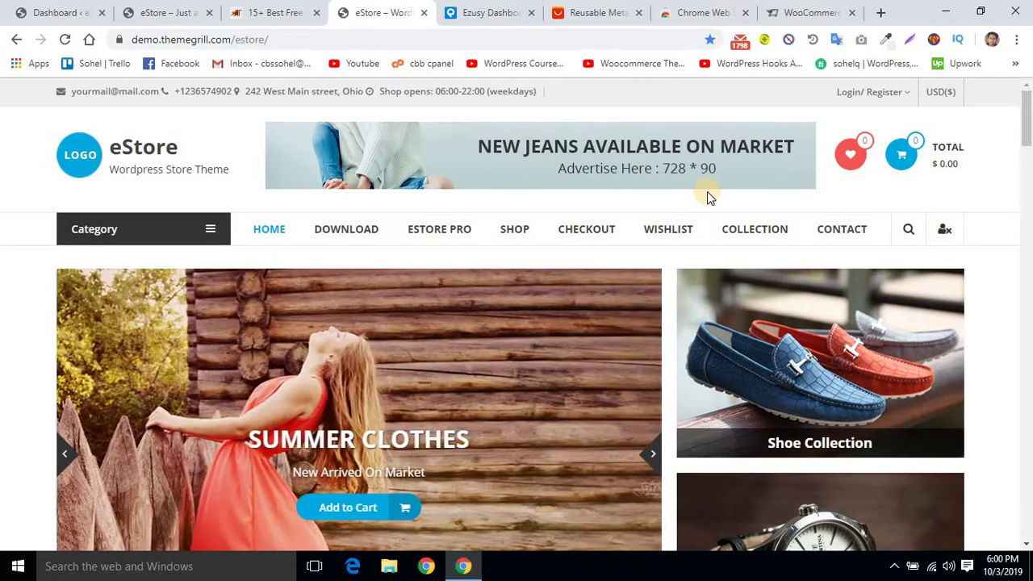
click(424, 14)
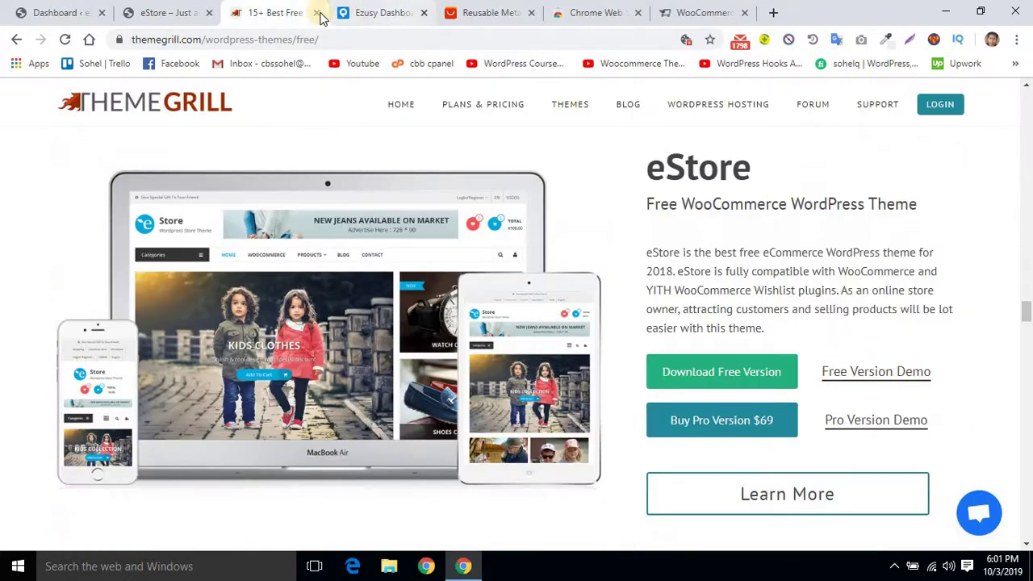
Step: Examine the eStore storefront's home page, from the product slider and category banners to the Camping & Hiking products
click(167, 13)
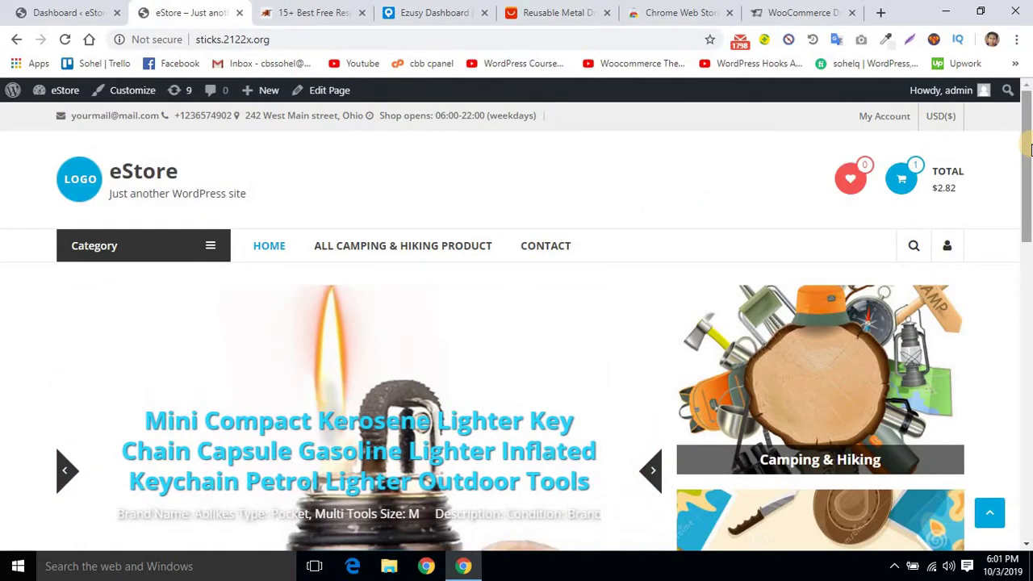
click(658, 481)
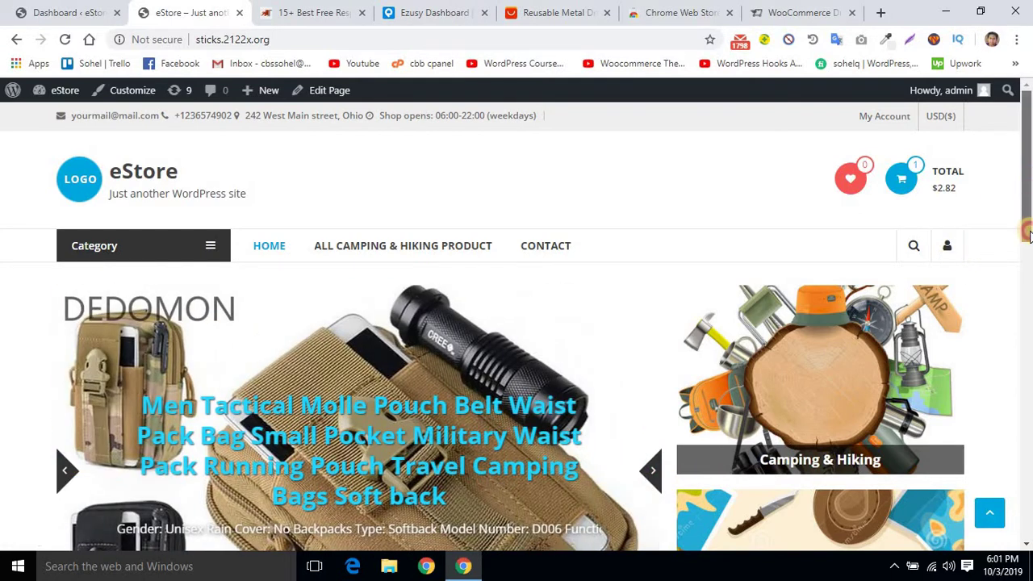
scroll(1029, 201, down, 3)
scroll(1028, 161, up, 3)
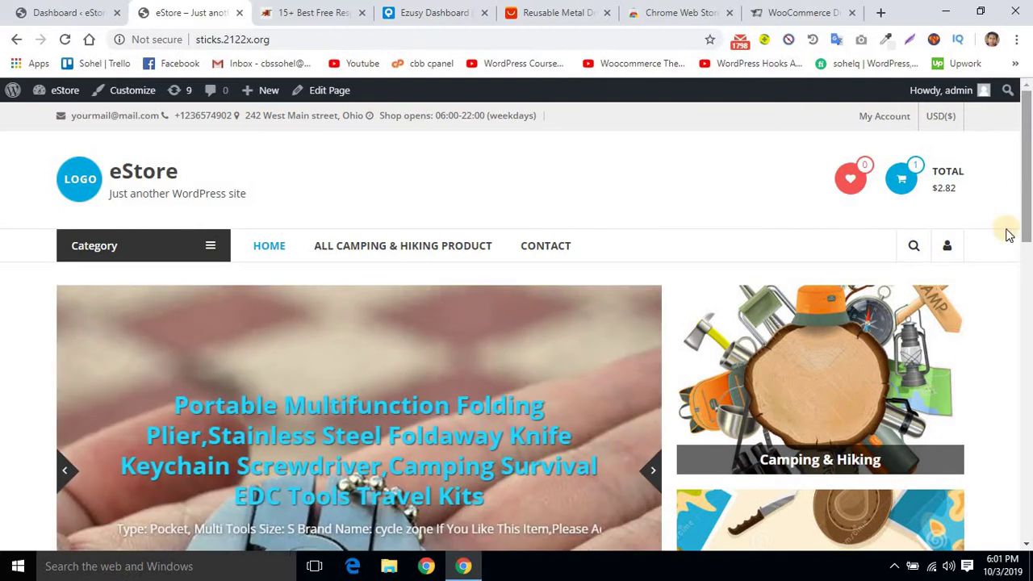
drag(1027, 149, 1029, 195)
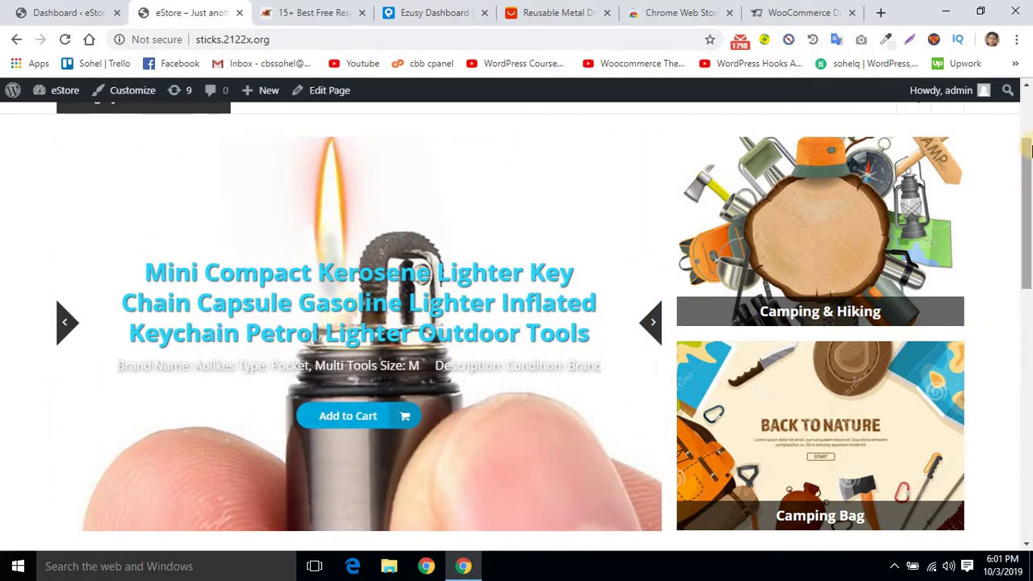
drag(1031, 164, 1030, 476)
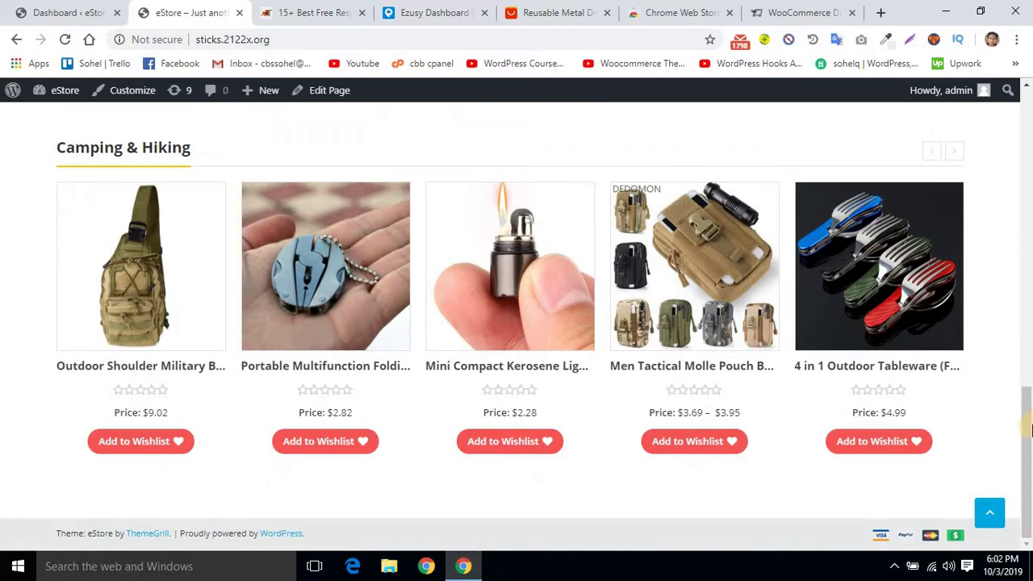
drag(1030, 430, 1026, 63)
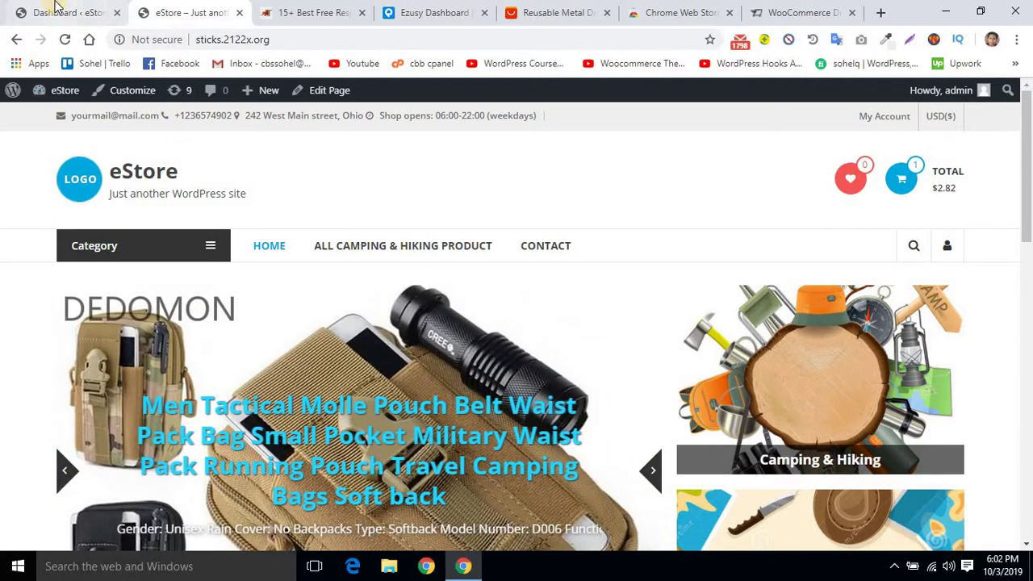
Step: Open the list of installed themes in the WordPress admin dashboard
click(91, 13)
mouse_move(92, 425)
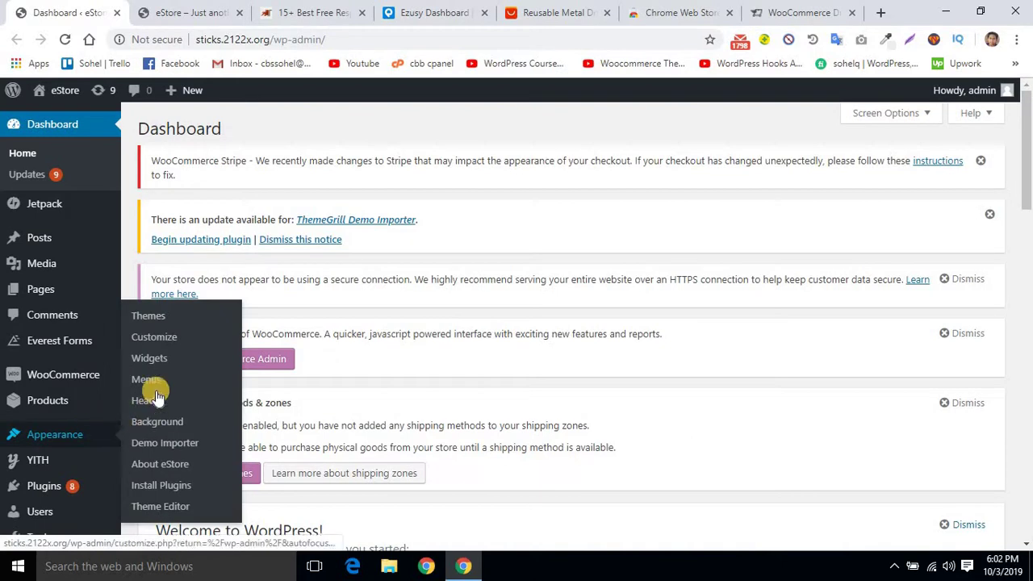
click(142, 317)
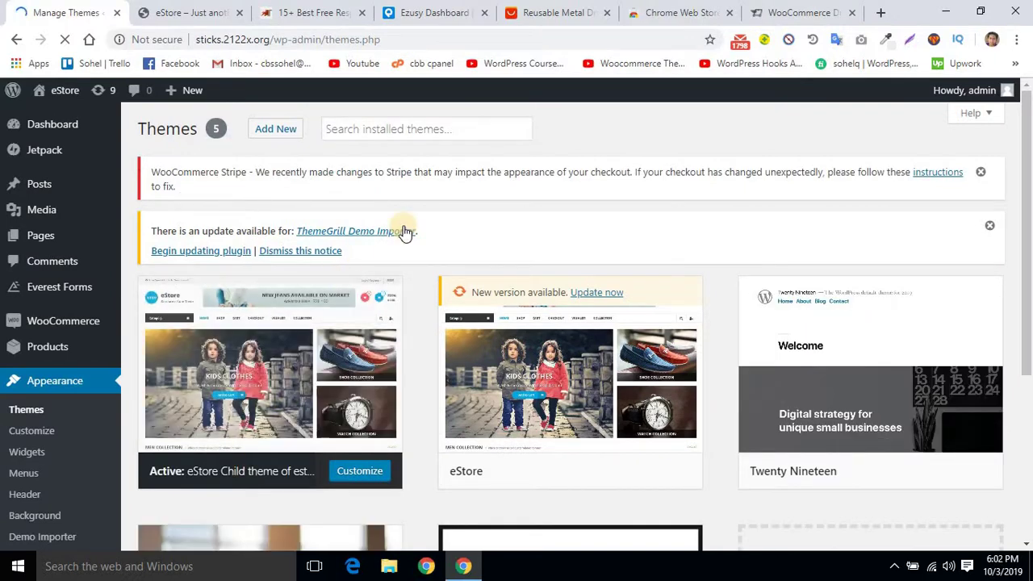
Step: Return to the storefront and review its home page down to the footer and back up
click(212, 8)
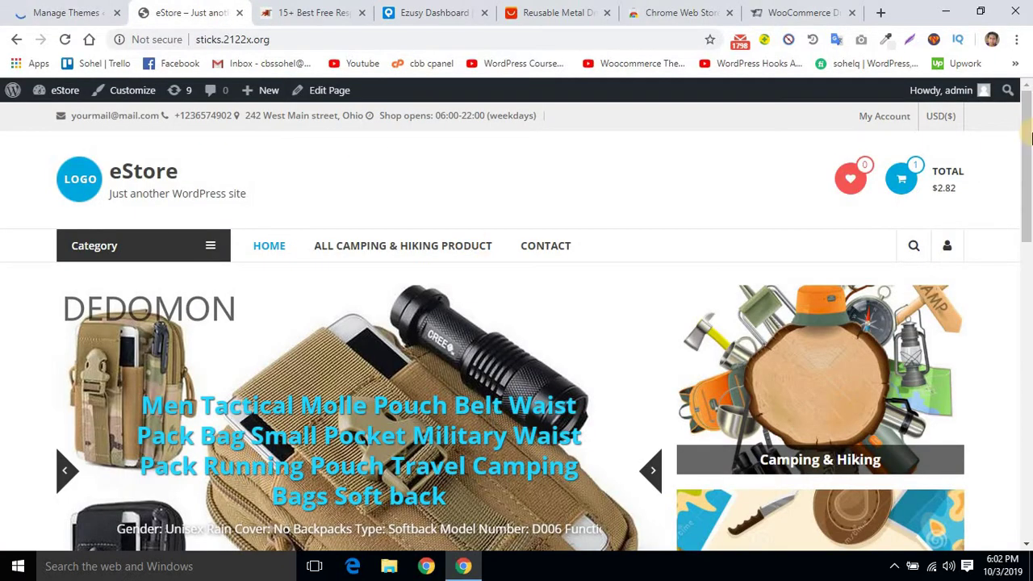
drag(1022, 203, 998, 452)
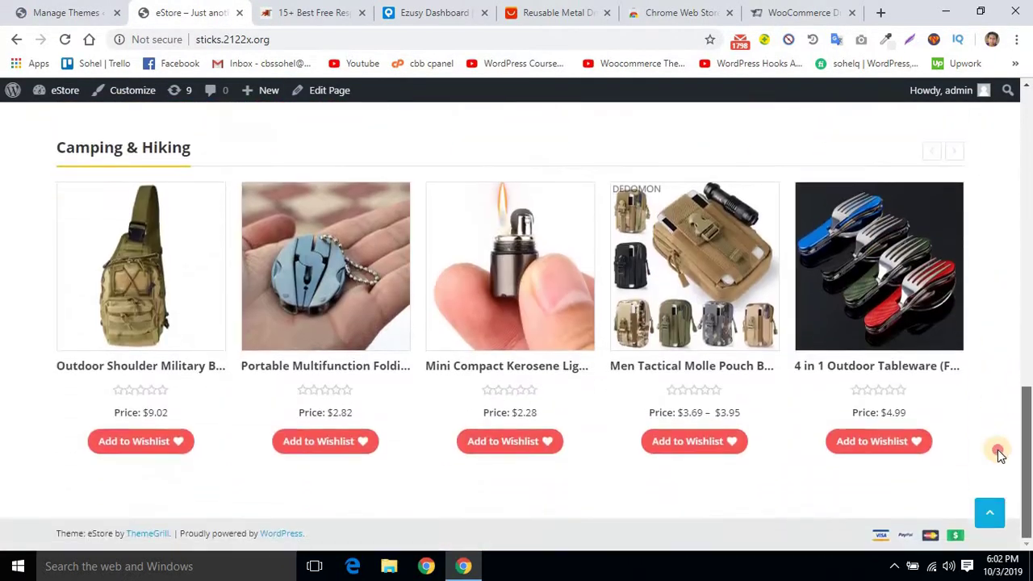
drag(1024, 405, 1023, 144)
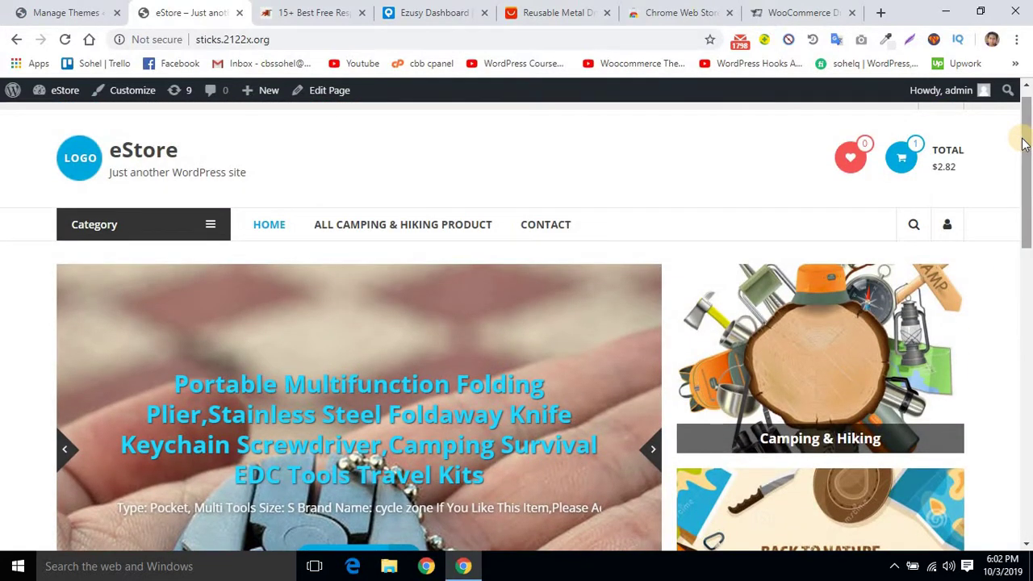
drag(1023, 144, 1025, 86)
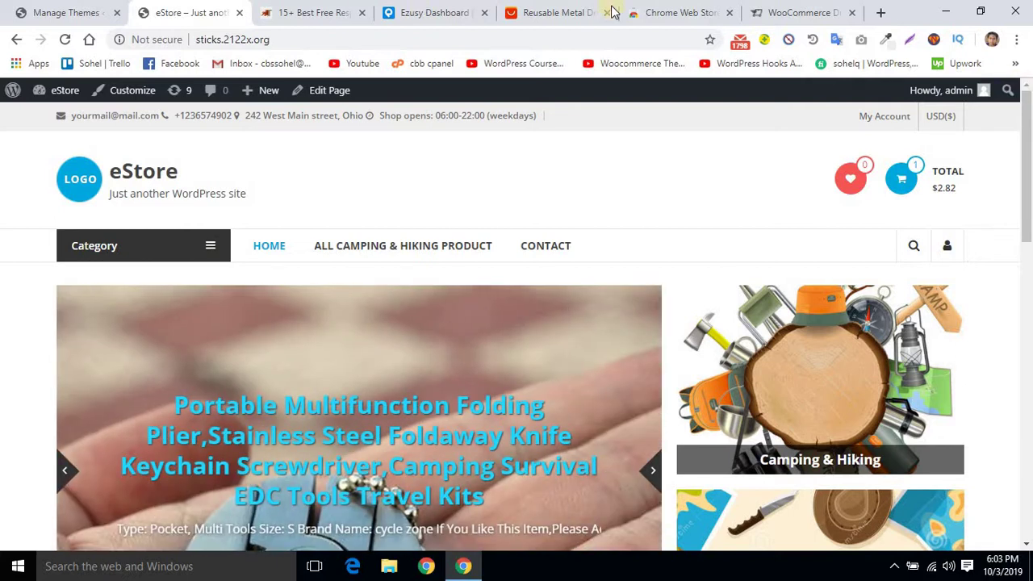
Step: Look over the ThemeGrill and Ezusy store management pages and go back to the WordPress themes list
click(301, 12)
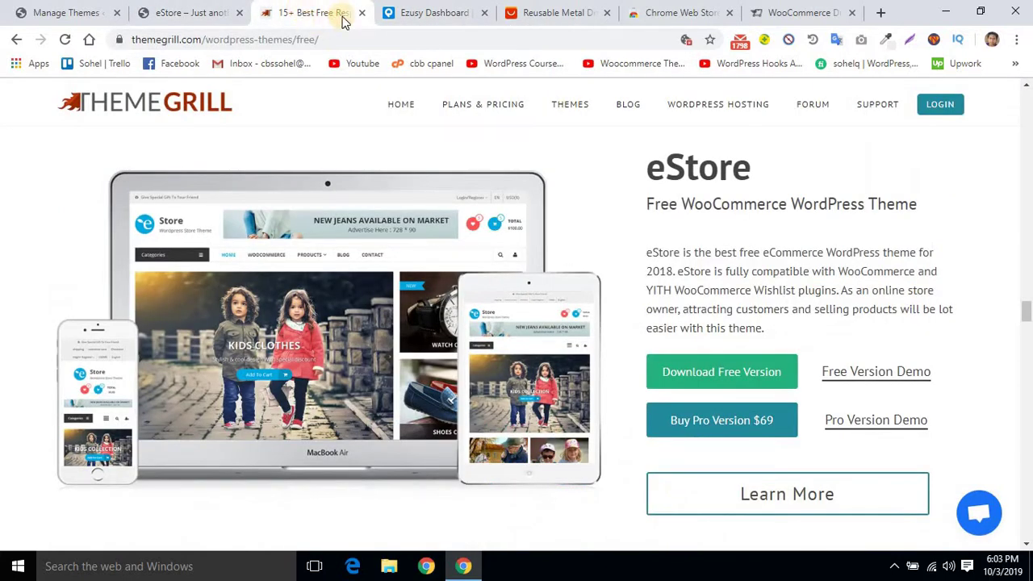
click(391, 13)
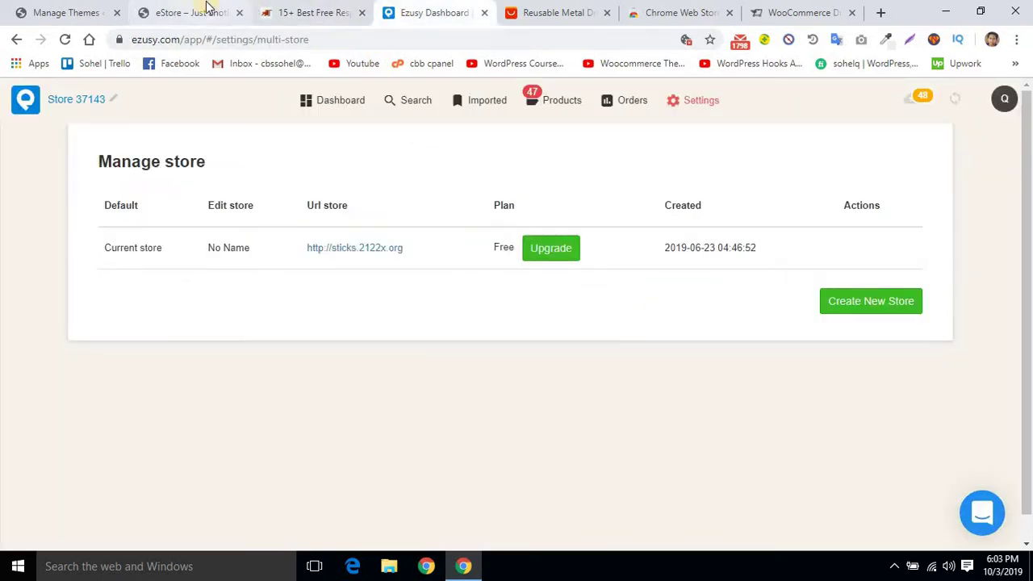
click(208, 7)
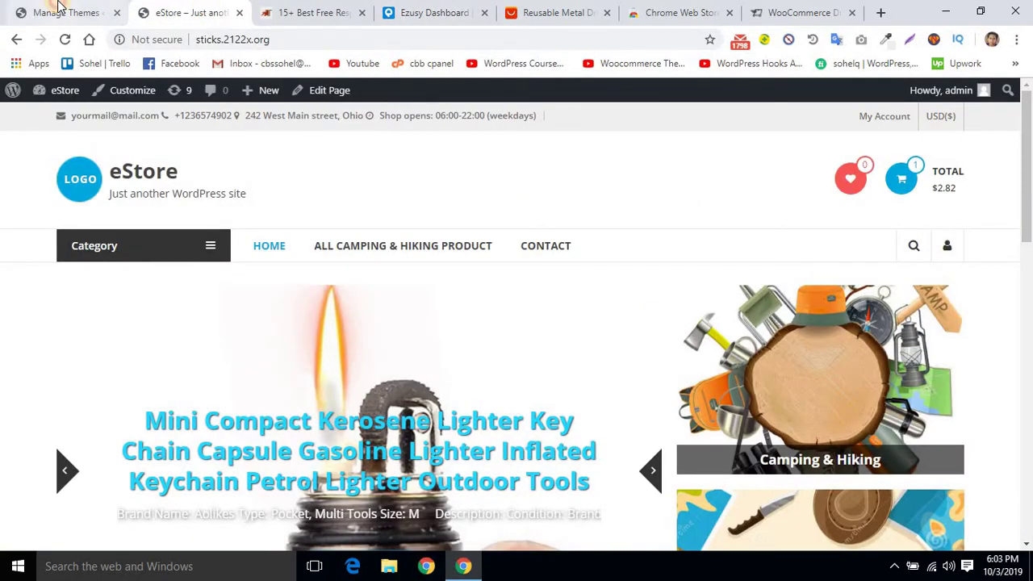
click(22, 8)
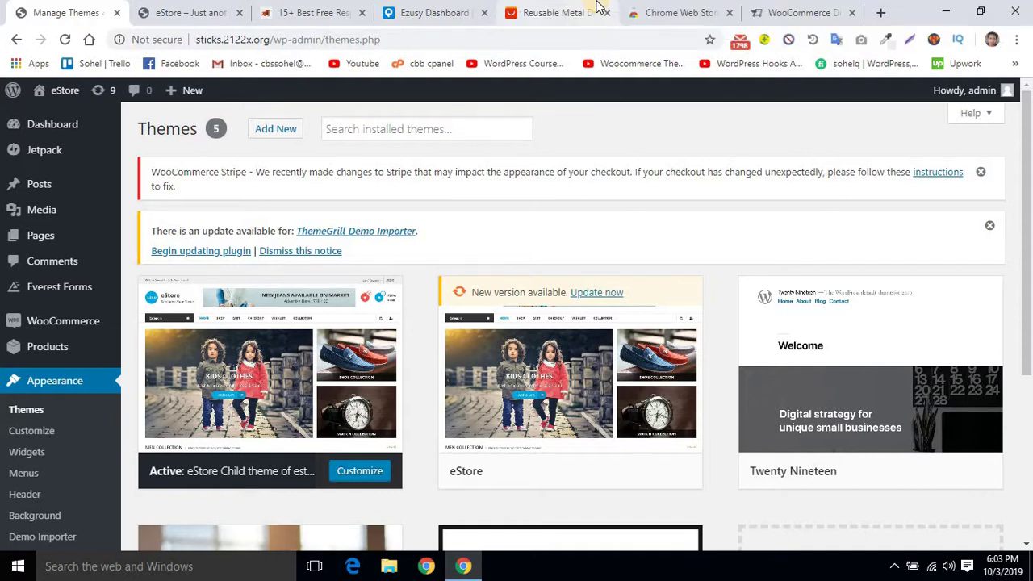
Step: Look over the metal drinking straws product page on AliExpress, including its color and quantity options
click(596, 6)
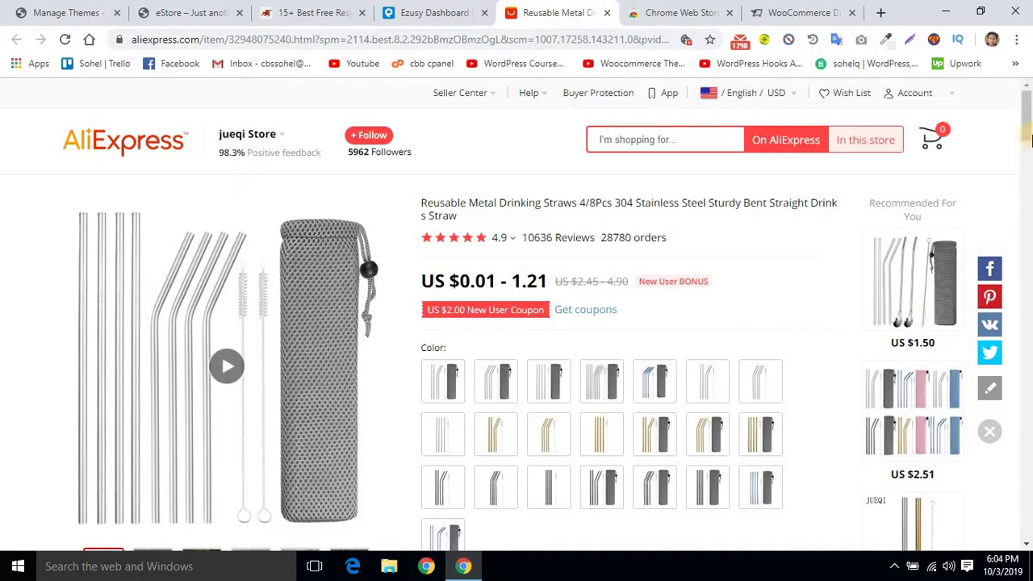
drag(1026, 129, 1026, 186)
scroll(1027, 185, up, 4)
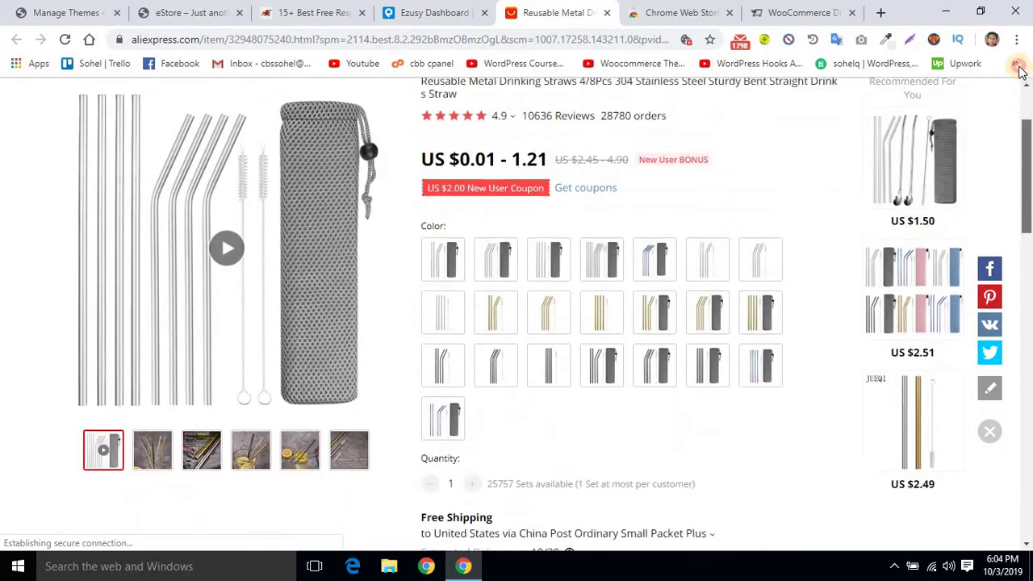
Step: Switch to Ezusy, check its settings options, and view the name prompt for creating a new store, cancelling it
click(427, 10)
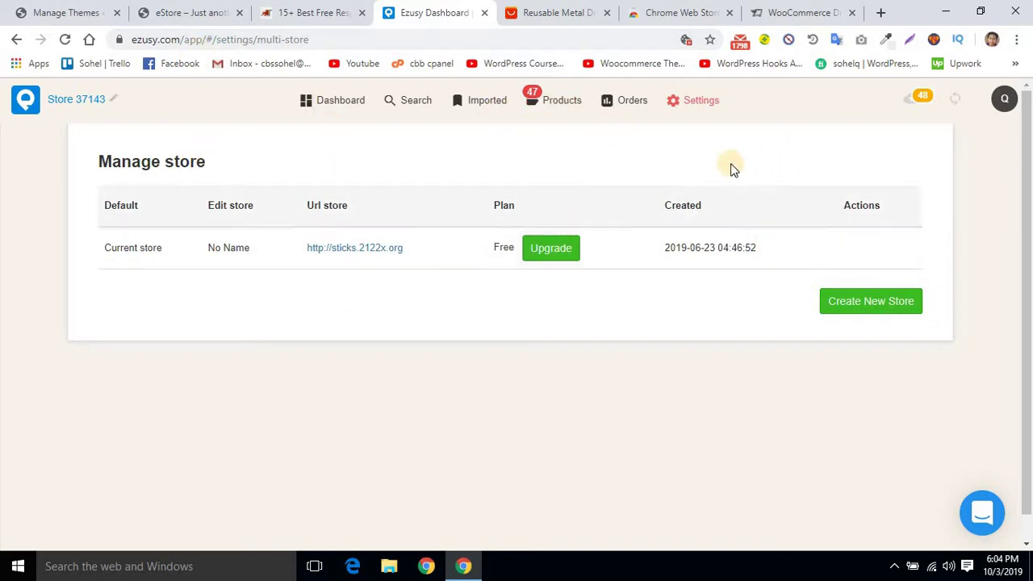
click(694, 103)
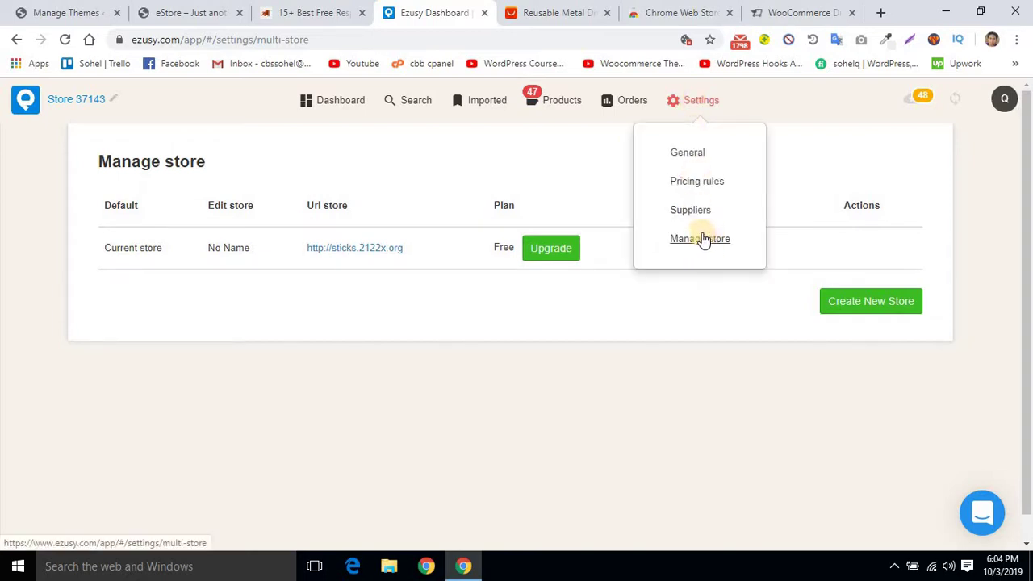
click(605, 359)
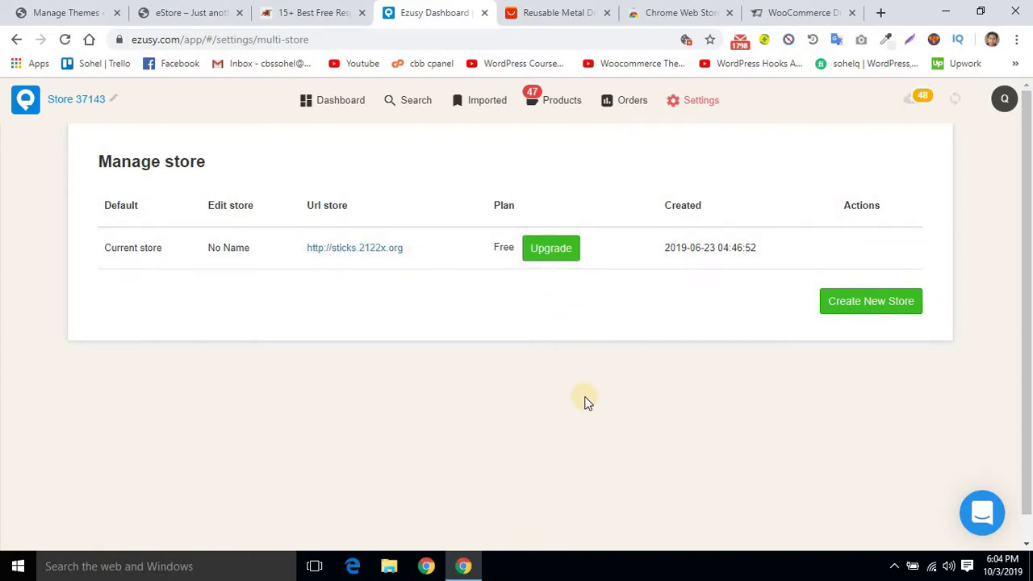
click(873, 301)
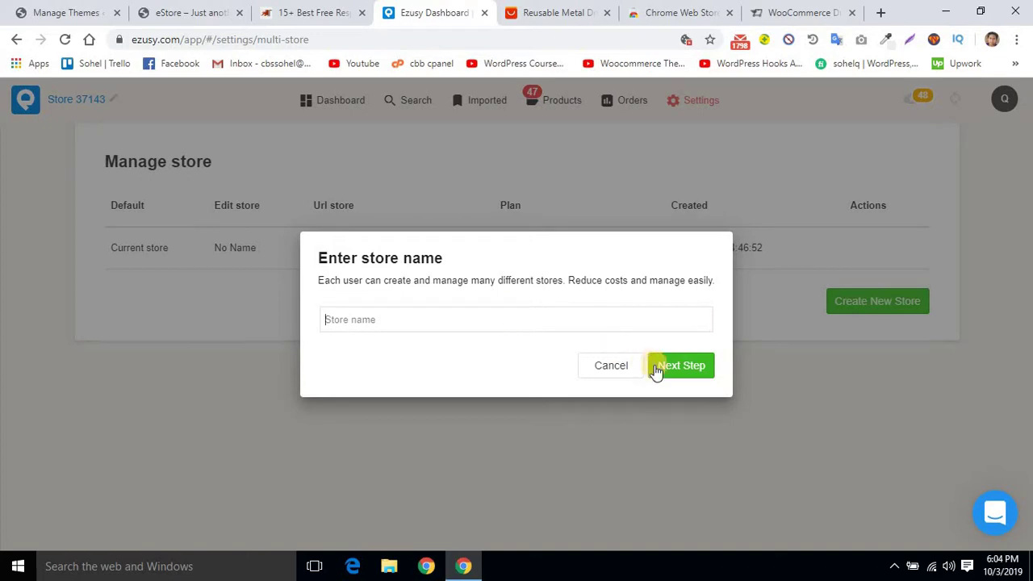
click(620, 373)
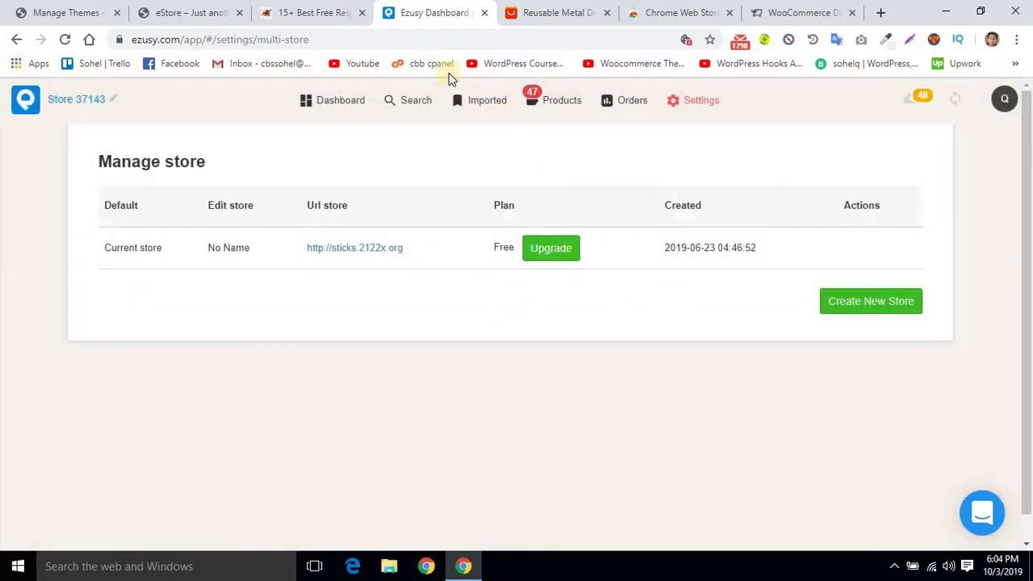
Step: Compare the store entry on Ezusy's store management page with the eStore storefront and its web address
click(220, 8)
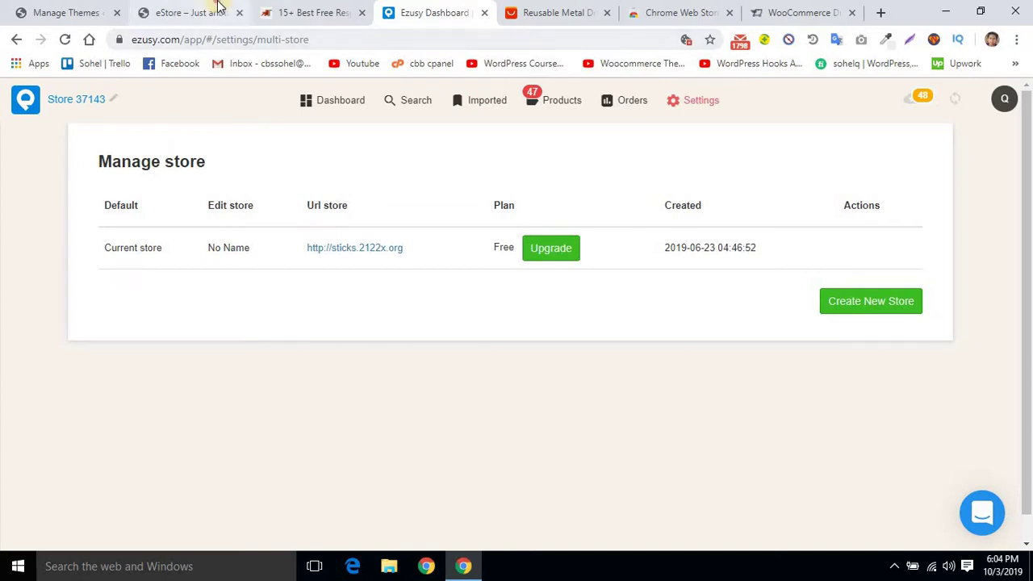
click(422, 9)
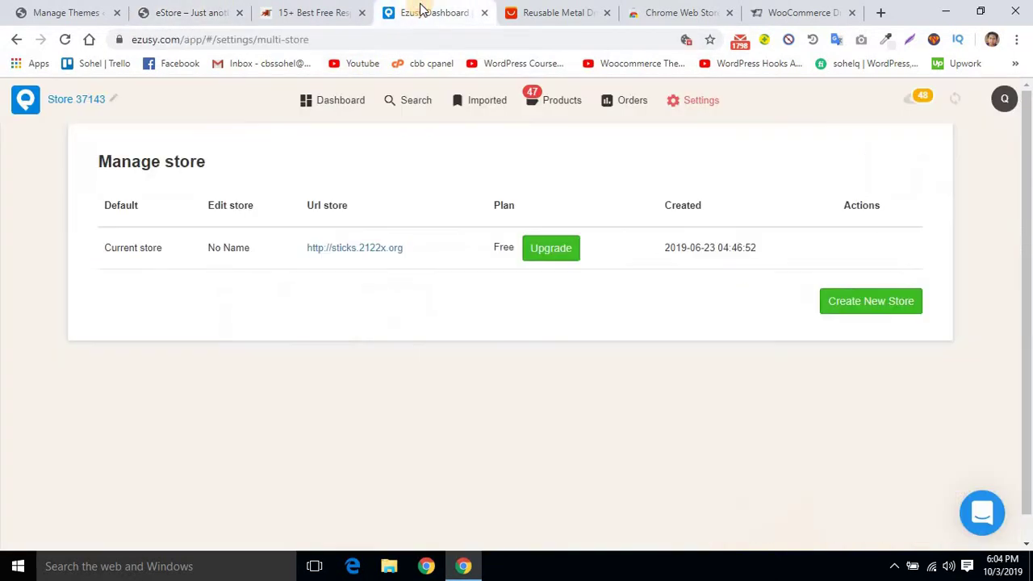
click(193, 10)
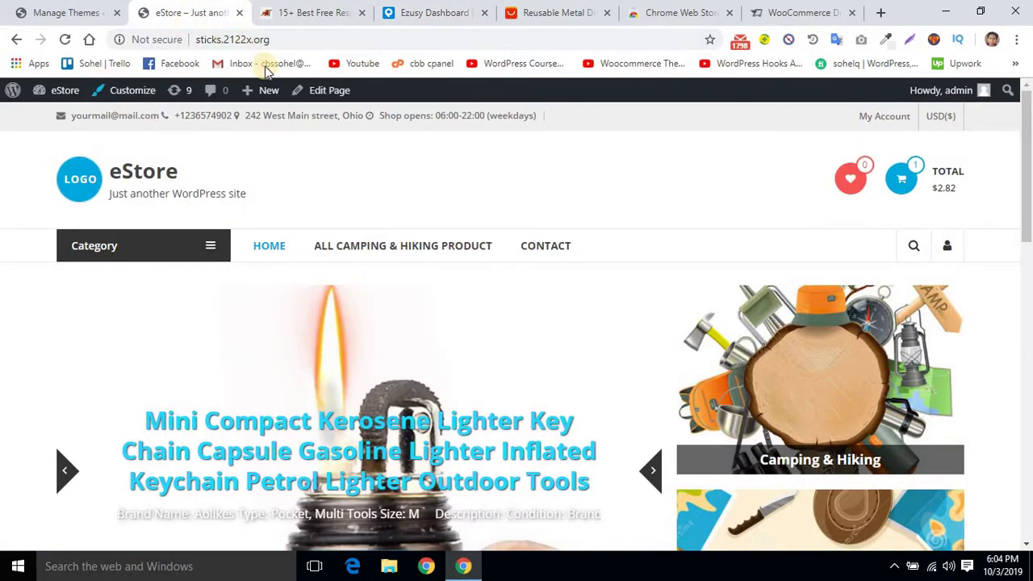
click(437, 11)
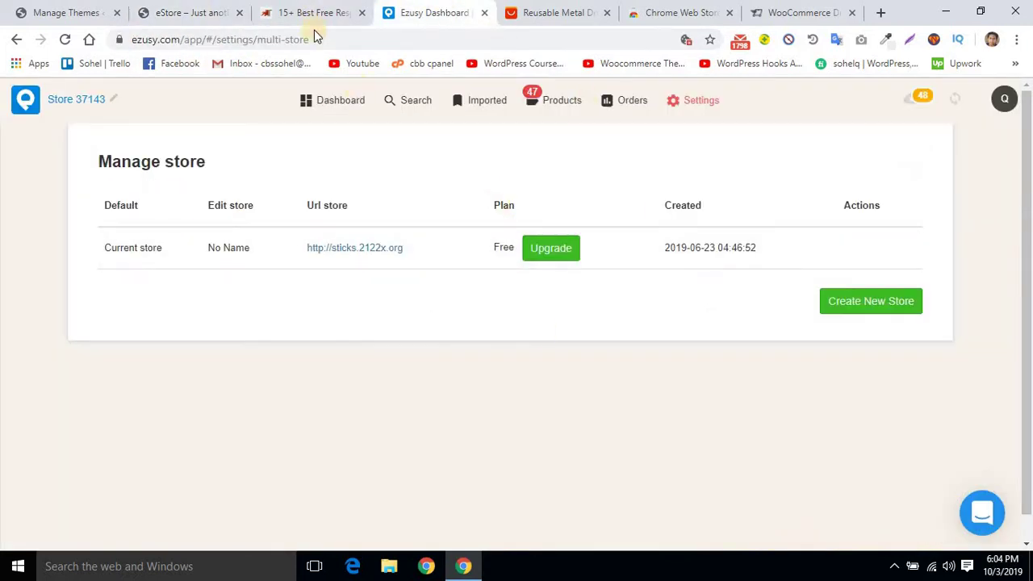
click(227, 14)
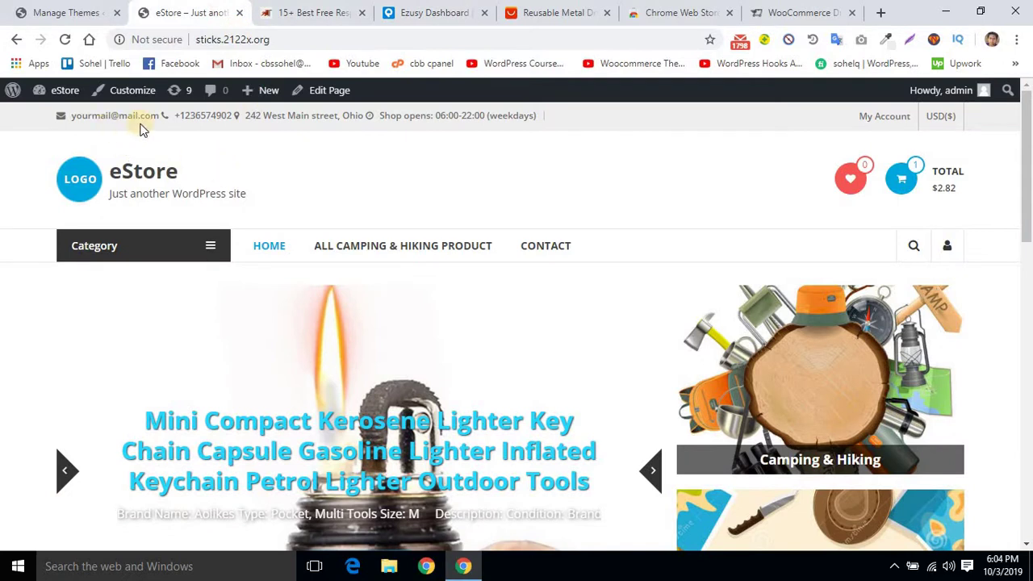
click(441, 8)
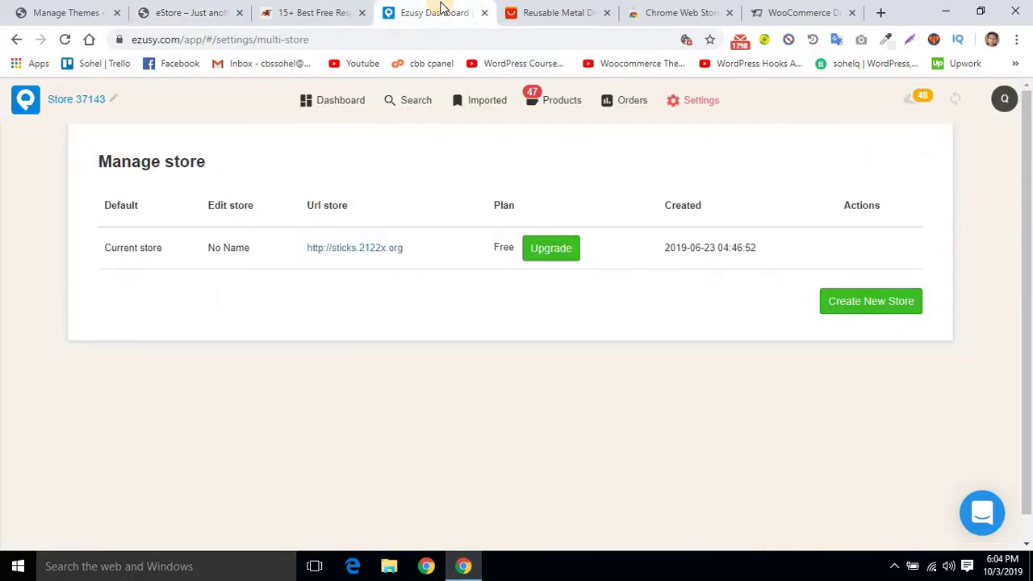
Step: Look over Ezusy's product list and the AliDropship WooCommerce plugin page, closing the AliDropship page
click(555, 106)
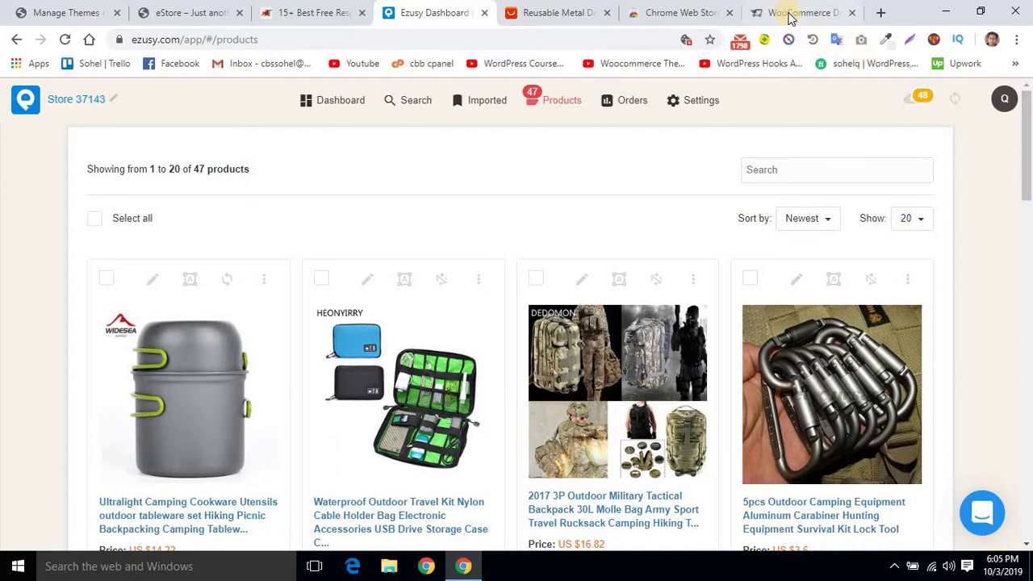
click(790, 14)
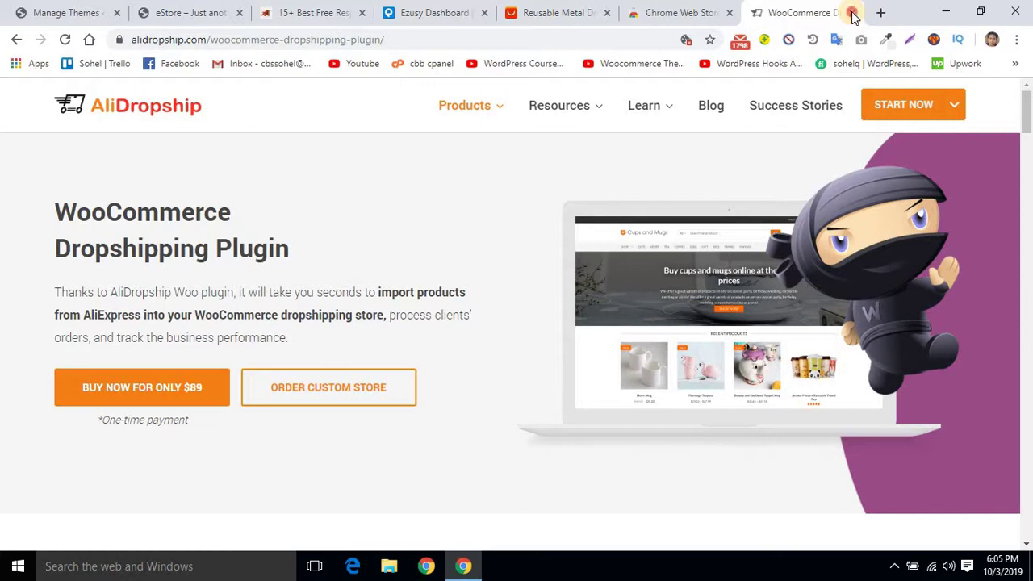
click(854, 13)
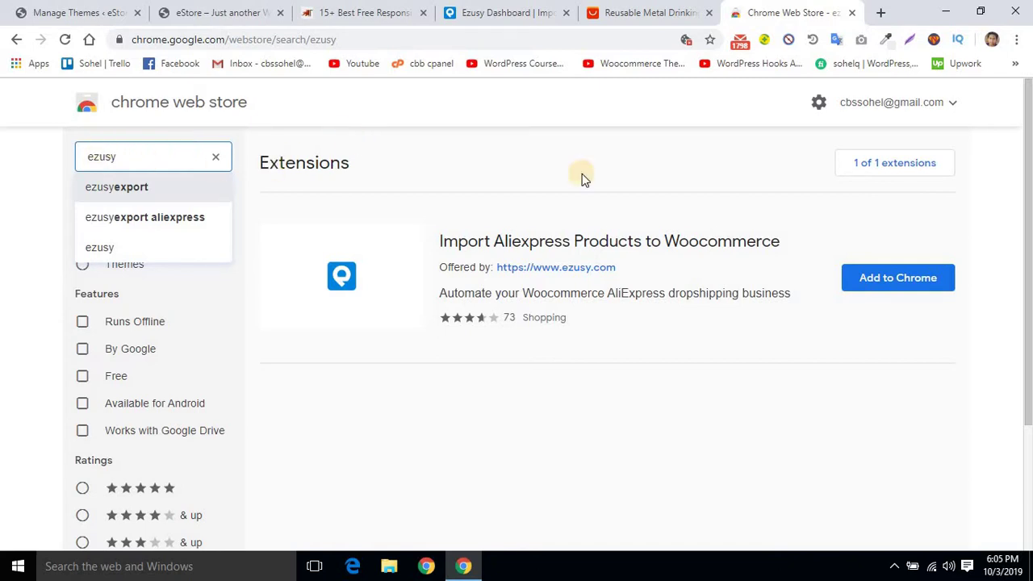
Step: Add the "Import Aliexpress Products to Woocommerce" extension to Chrome from the Chrome Web Store
click(878, 282)
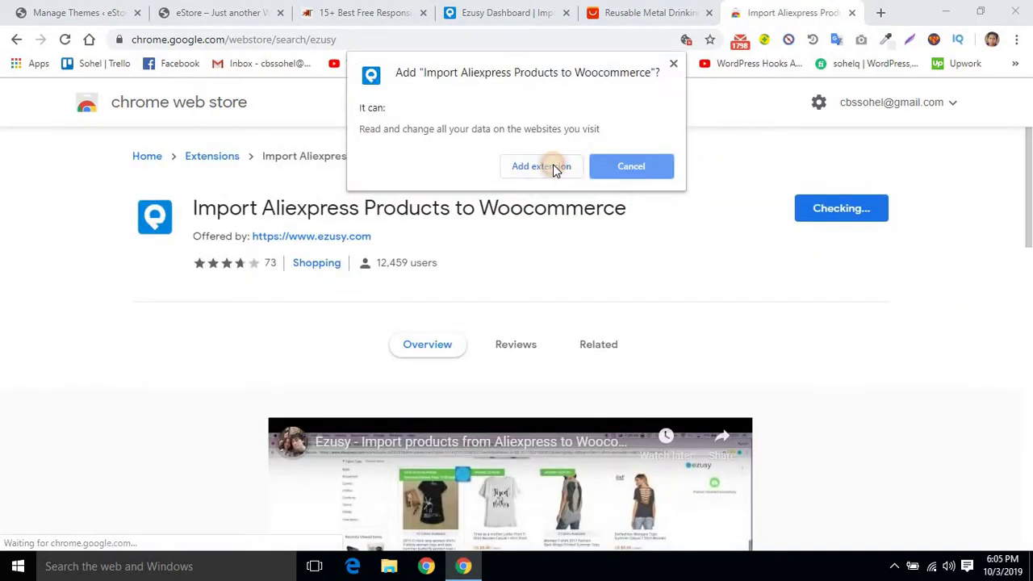
click(553, 164)
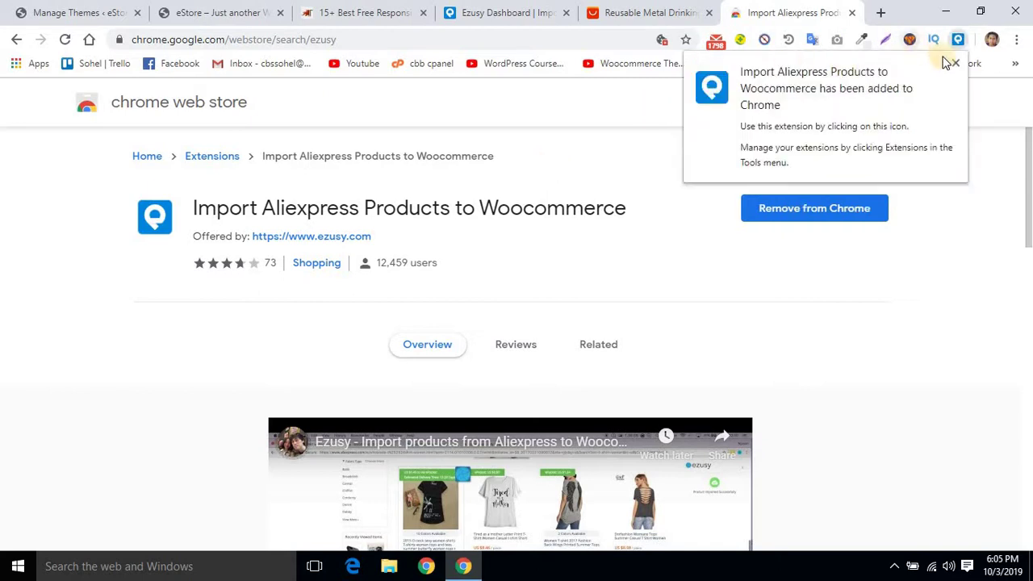
click(955, 60)
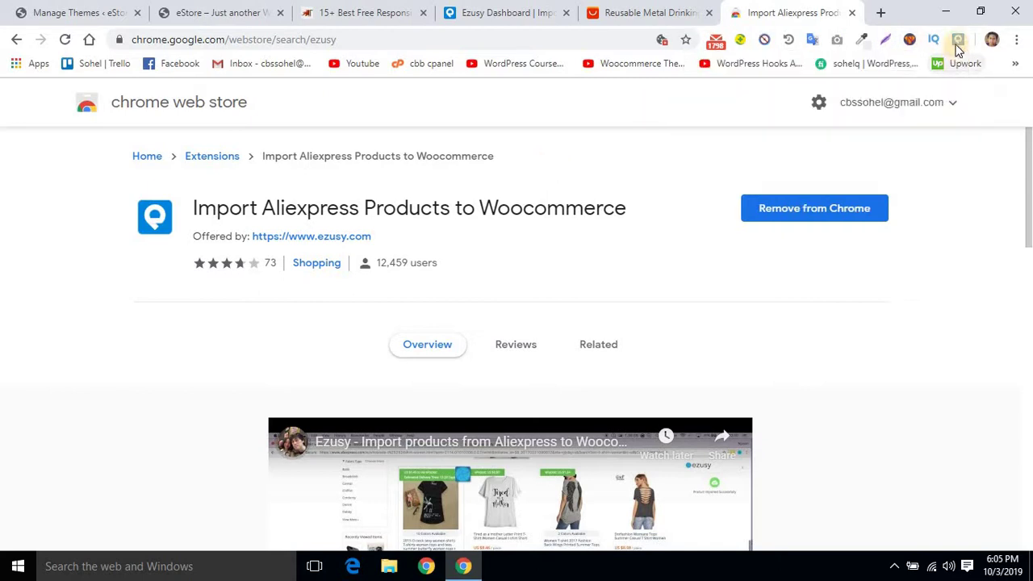
Step: Check the Ezusy extension on the AliExpress metal drinking straws page, reload the page, and dismiss the new-user coupon offer
click(684, 6)
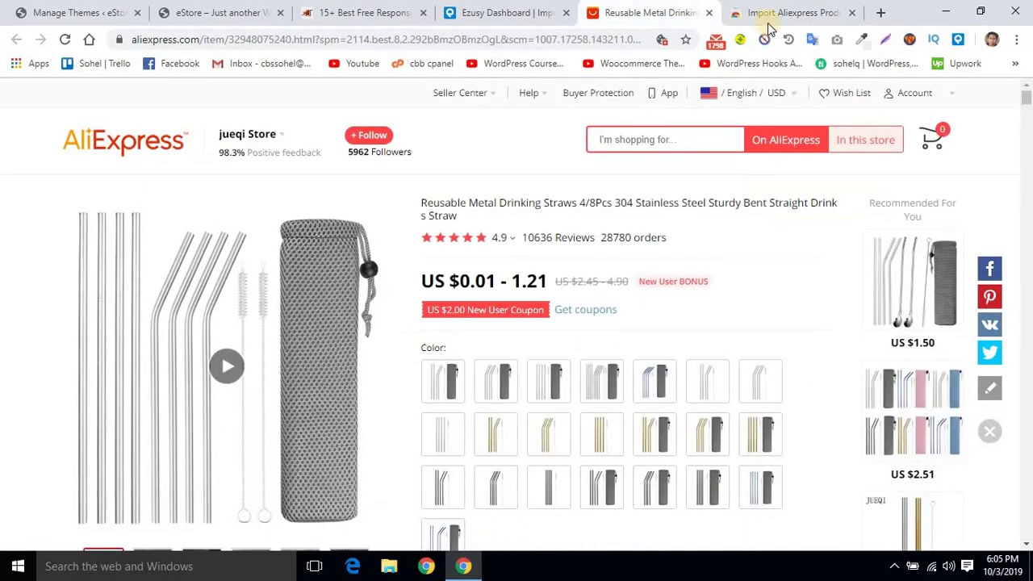
click(956, 40)
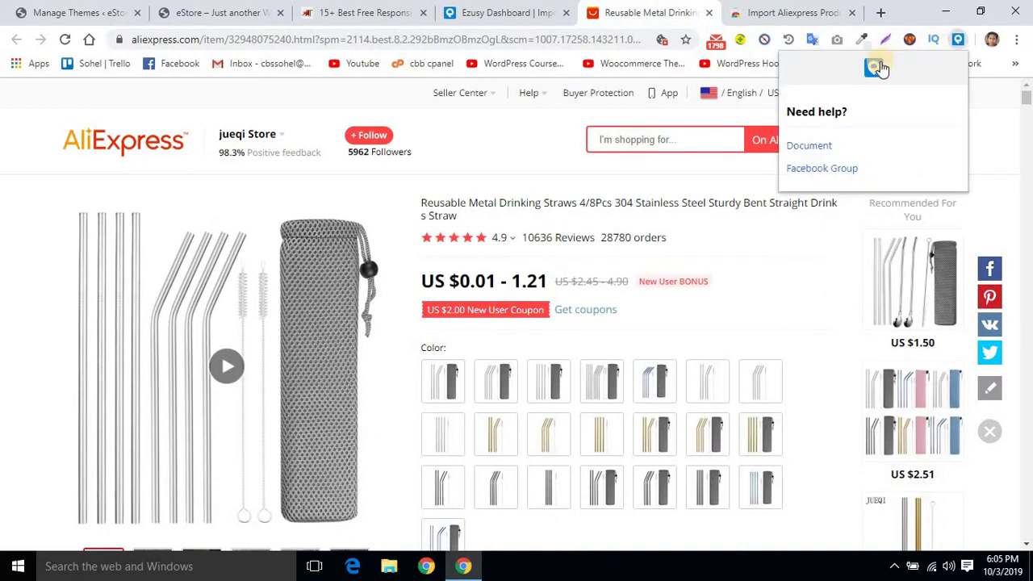
click(64, 41)
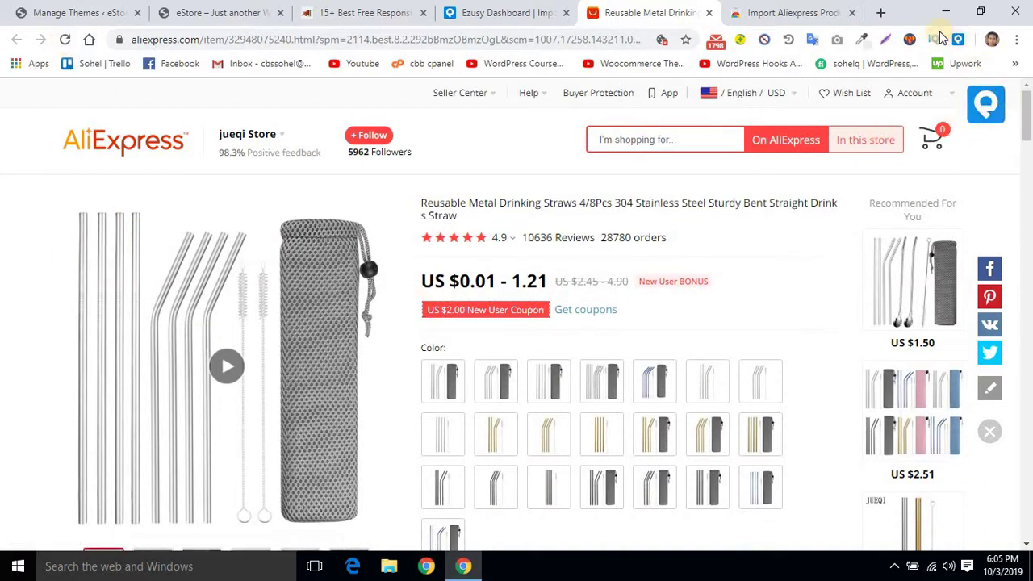
click(478, 13)
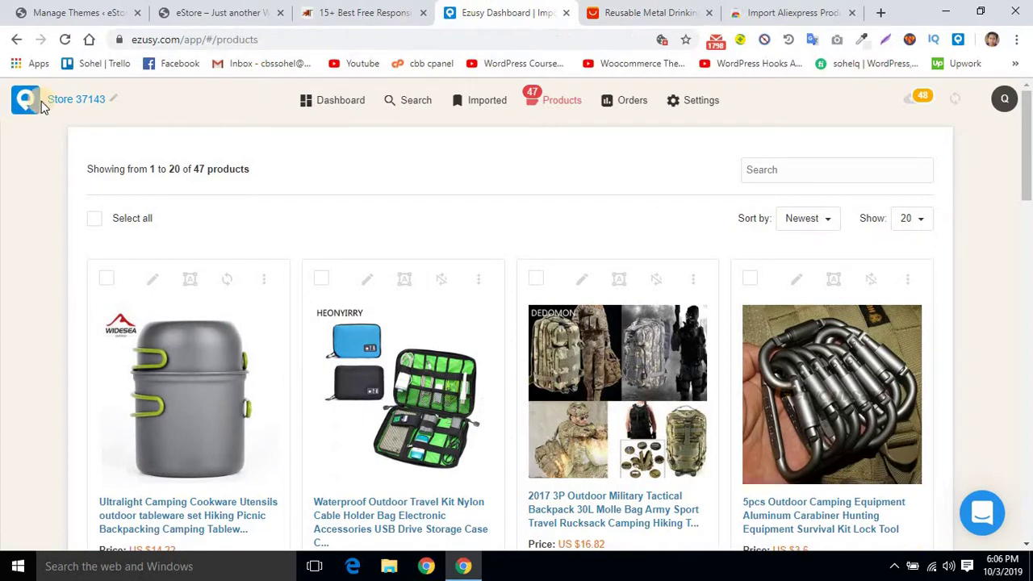
click(650, 10)
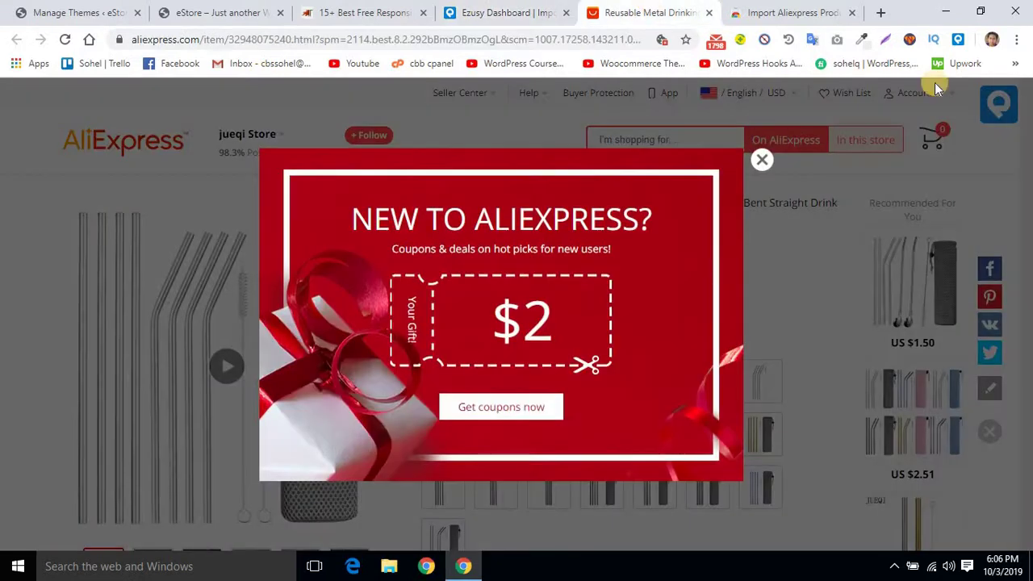
click(760, 161)
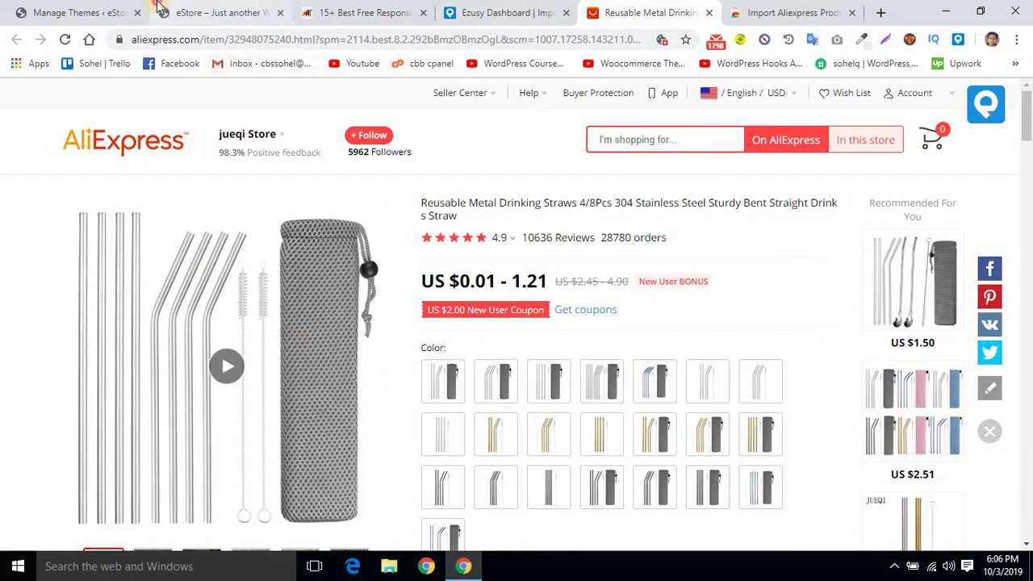
Step: Switch to the eStore storefront and look over its home page
click(216, 13)
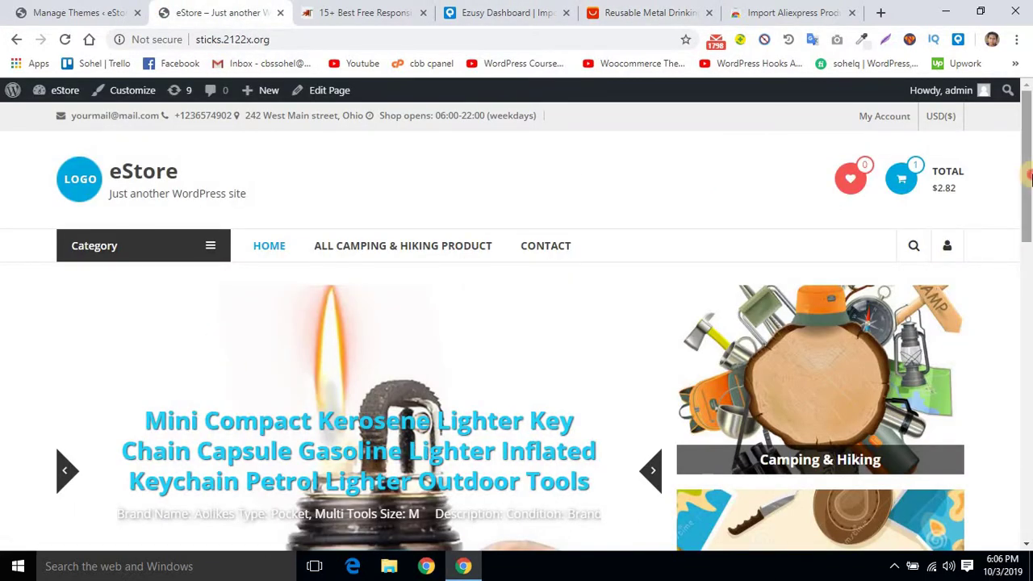
scroll(1028, 168, down, 6)
scroll(1029, 168, up, 2)
scroll(1028, 168, up, 4)
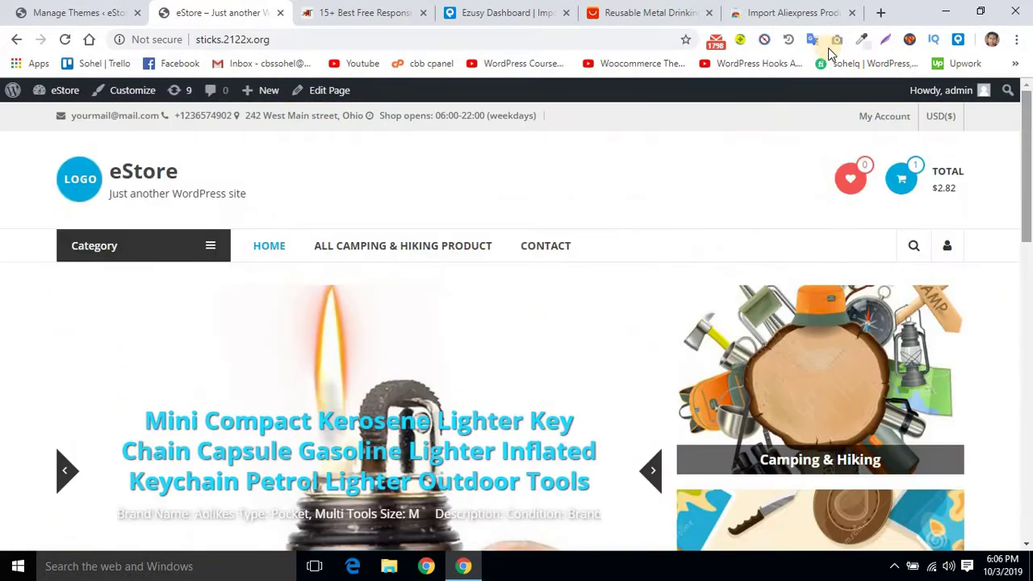
Step: Import the AliExpress metal drinking straws product into Ezusy and view it among the imported products
click(644, 11)
click(985, 108)
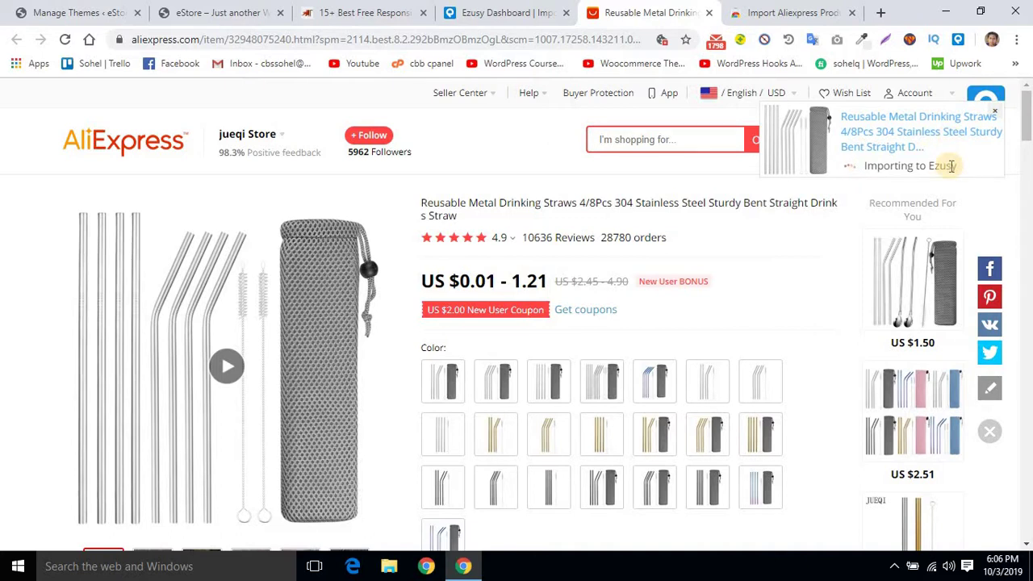
click(503, 13)
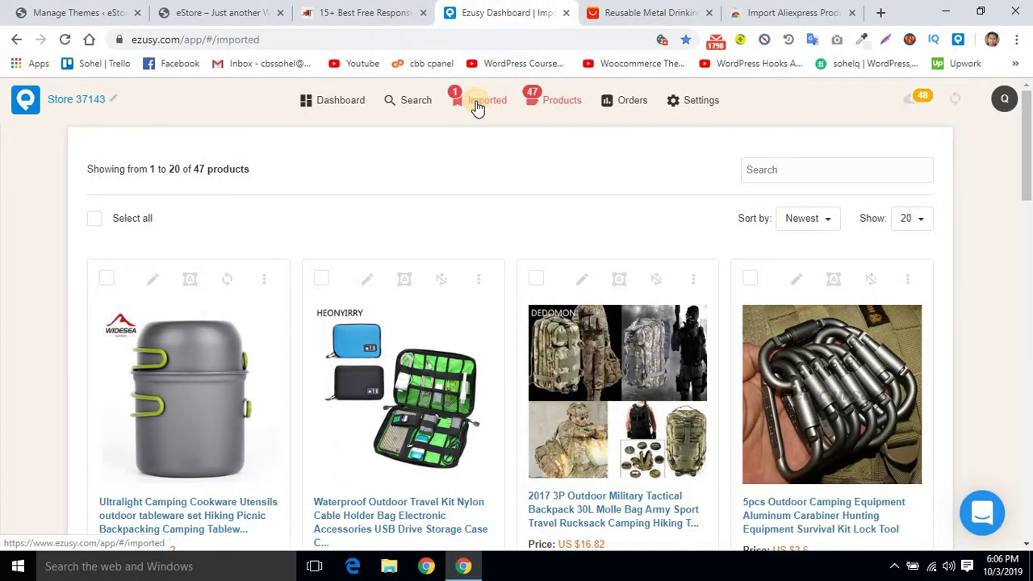
click(477, 103)
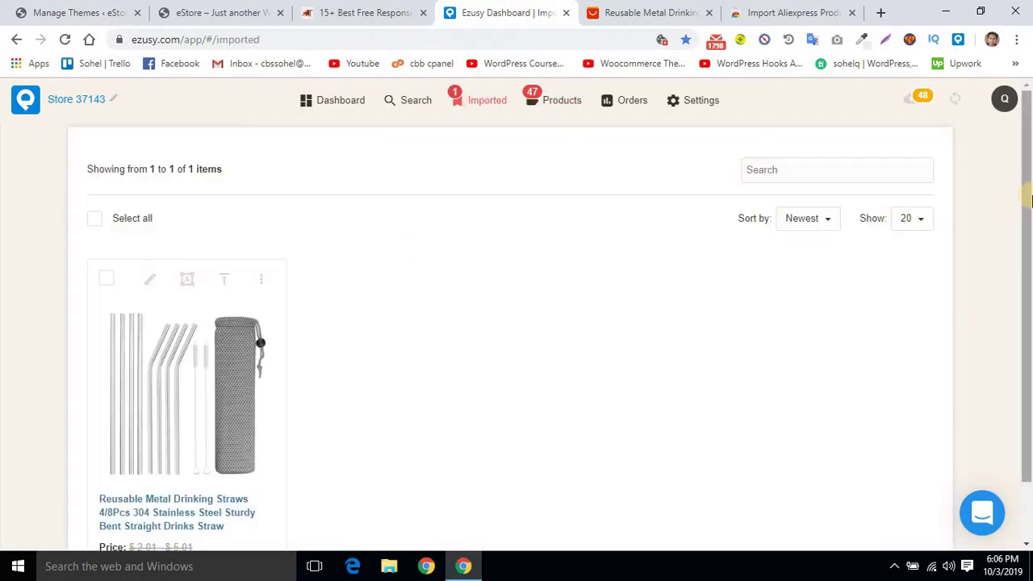
drag(1029, 197, 1028, 245)
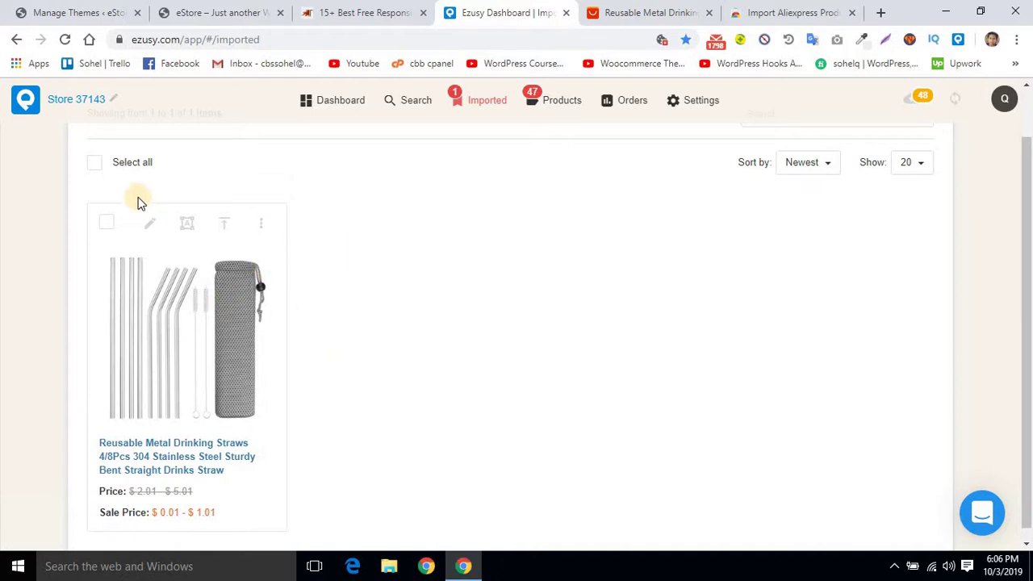
Step: Check the extra options of the imported drinking straws product in Ezusy and select the product
click(260, 222)
click(375, 222)
click(106, 226)
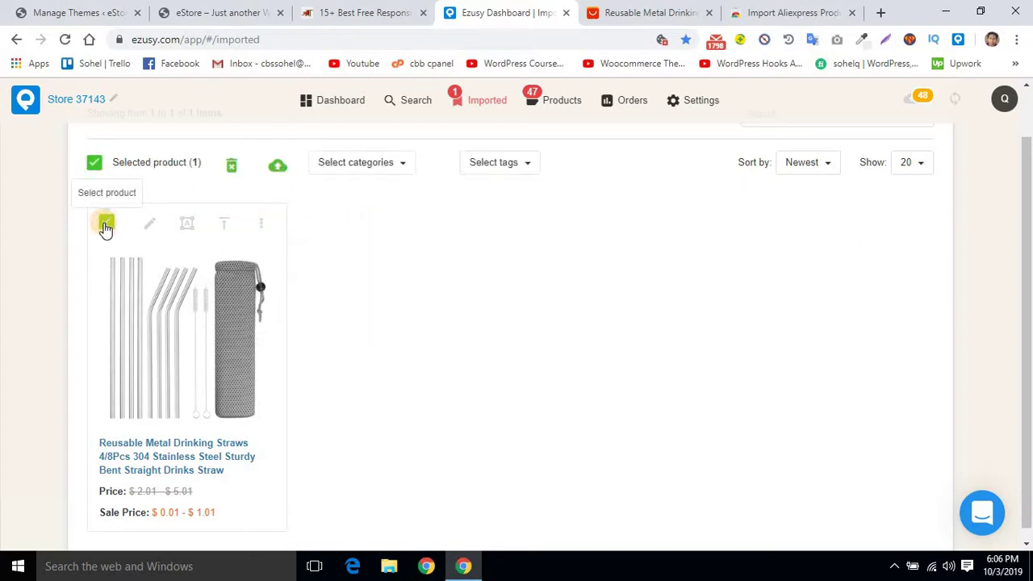
click(95, 166)
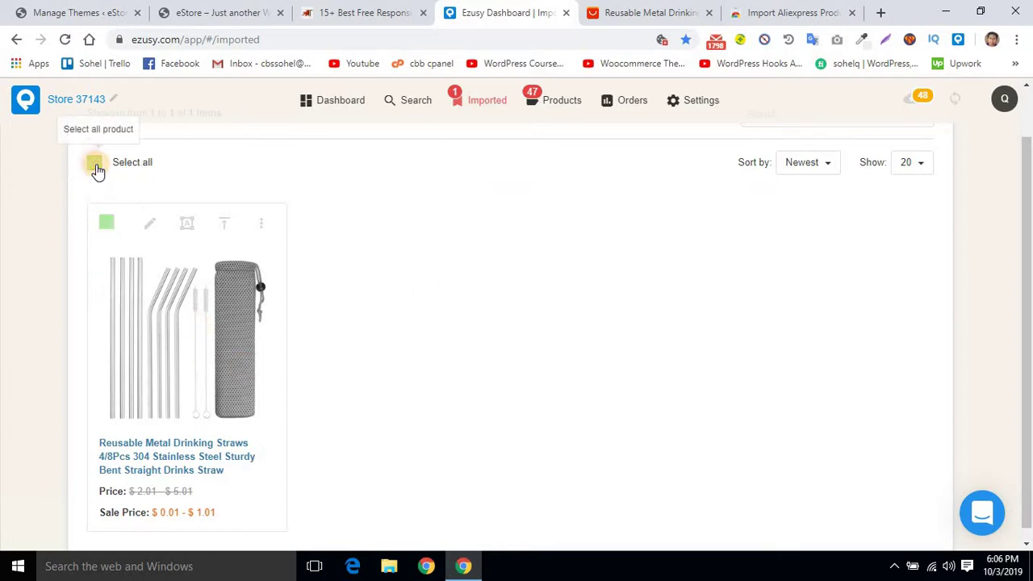
click(105, 223)
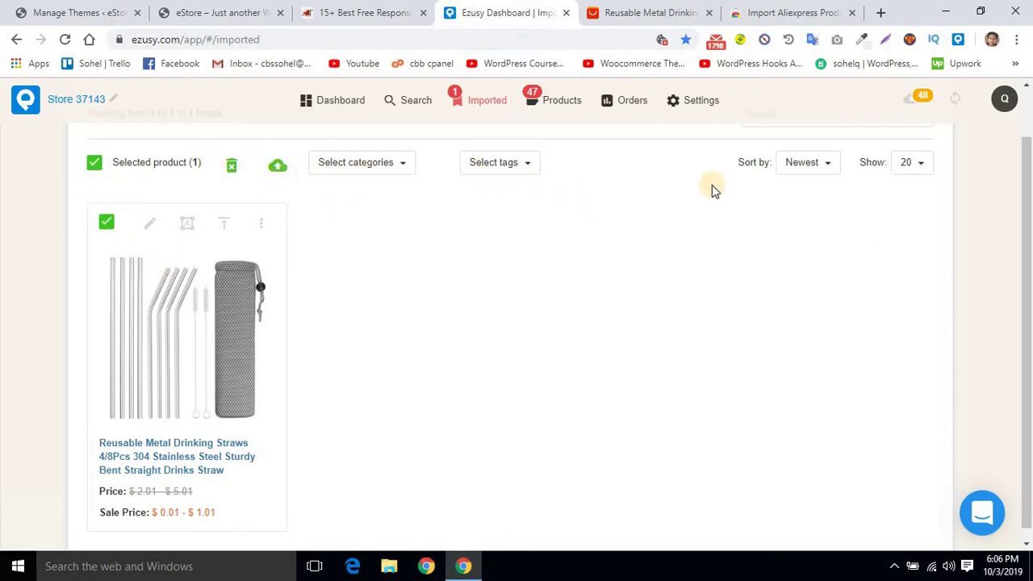
Step: Check the tag and category choices, leaving both unset, and push the selected drinking straws product to the store
click(508, 172)
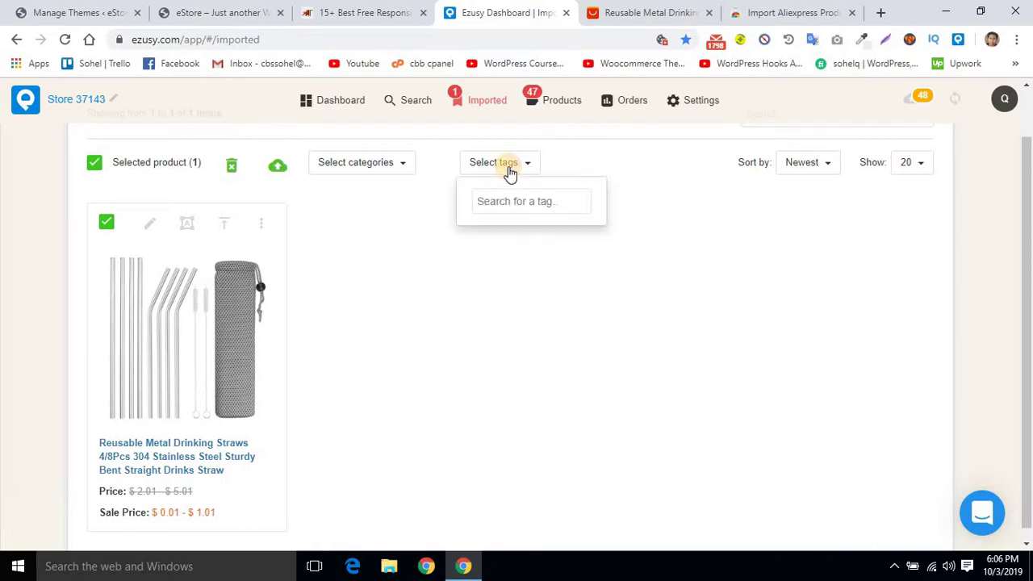
click(375, 166)
click(438, 293)
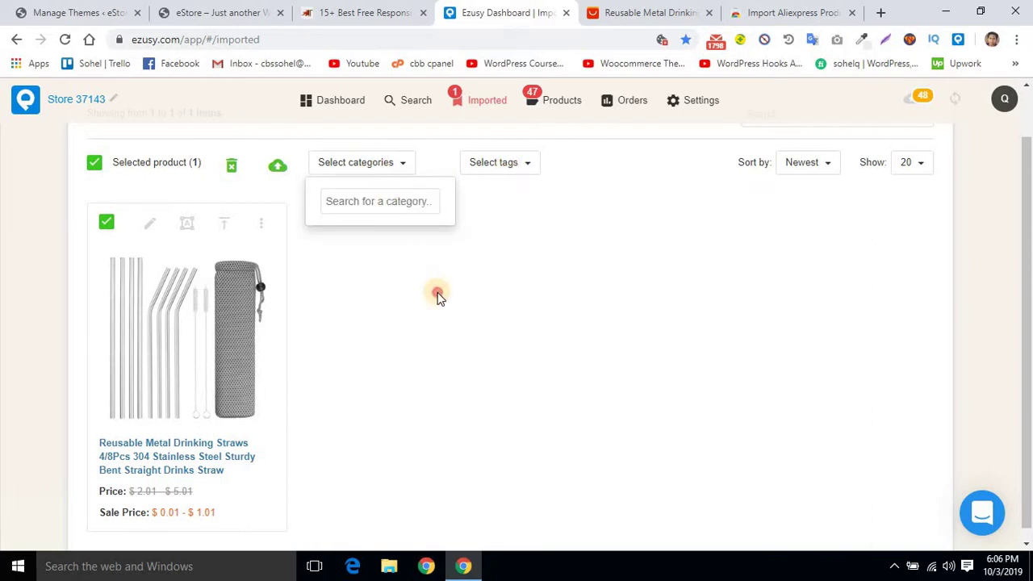
click(281, 165)
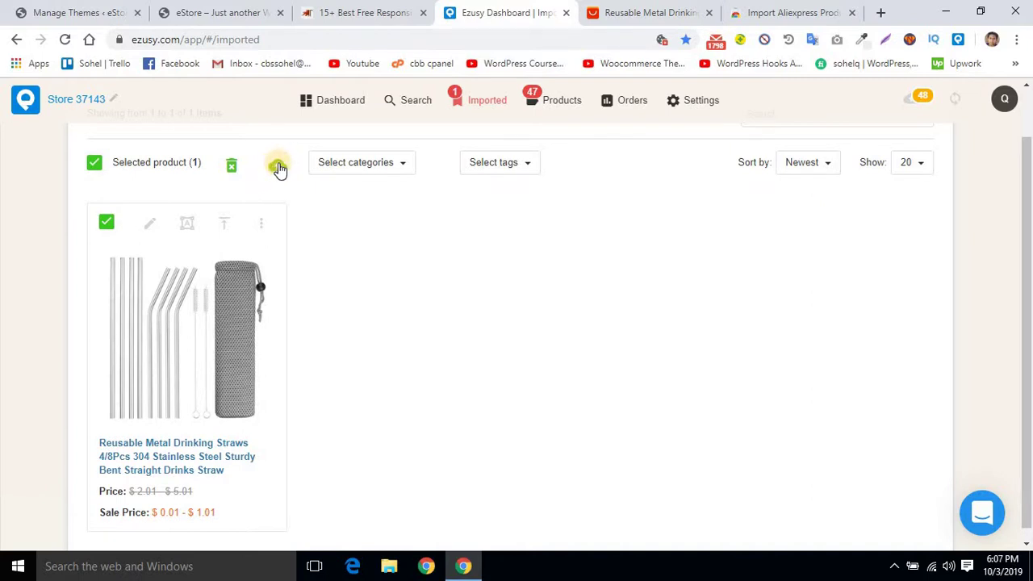
click(279, 165)
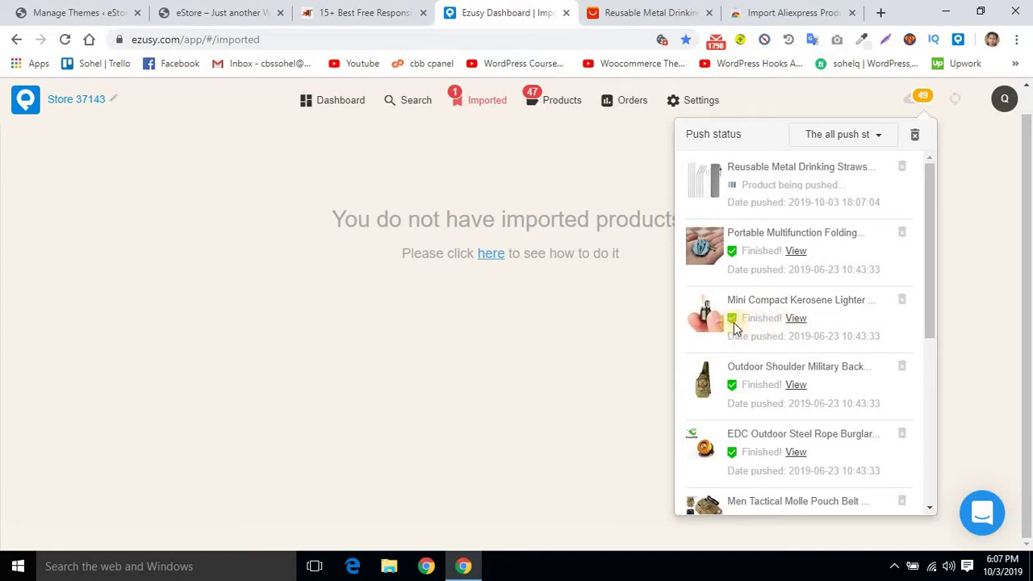
Step: Check the pushed drinking straws product in the WordPress list of all products, and return to Ezusy's push status
click(67, 4)
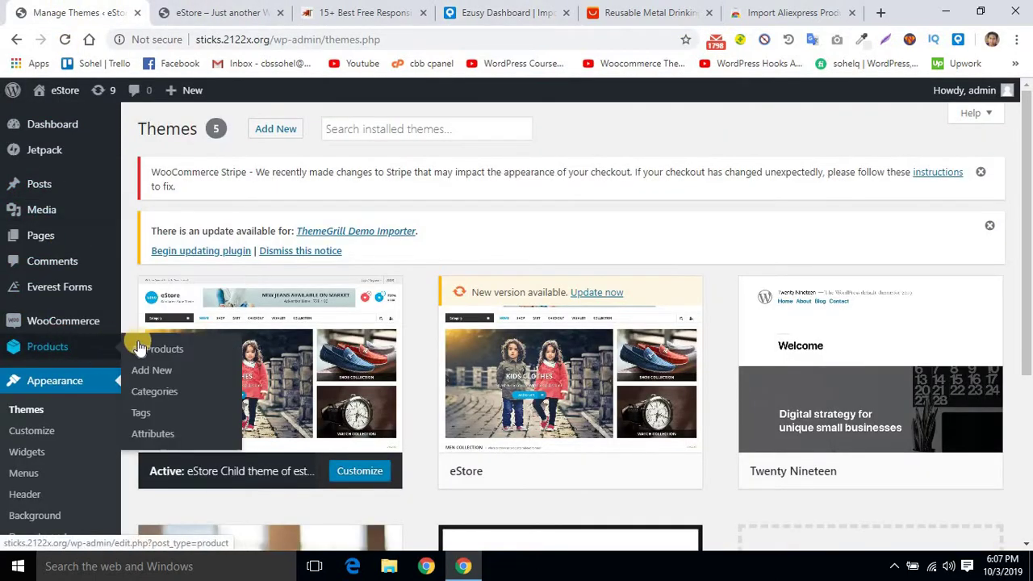
click(147, 346)
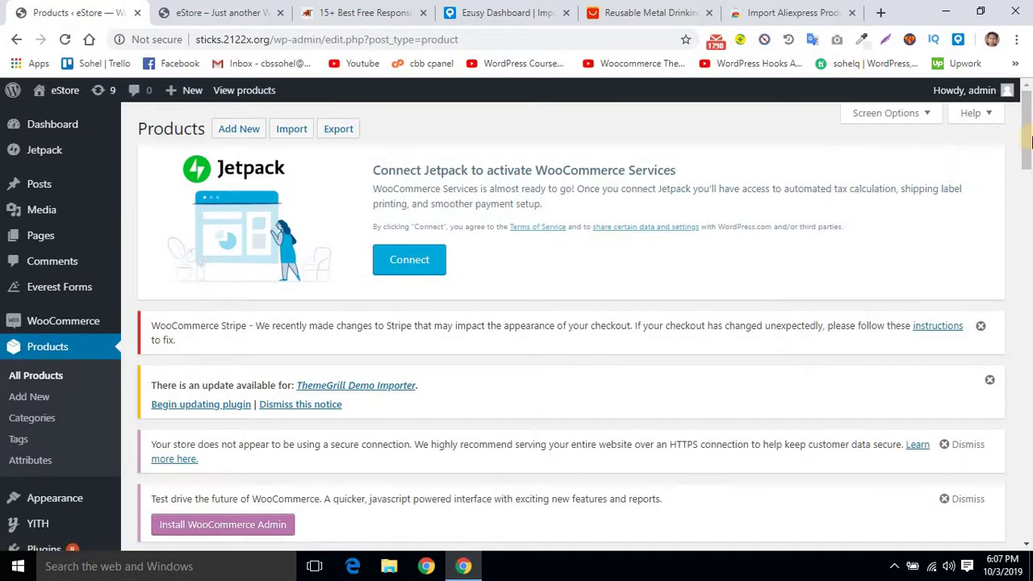
drag(1026, 161, 1029, 216)
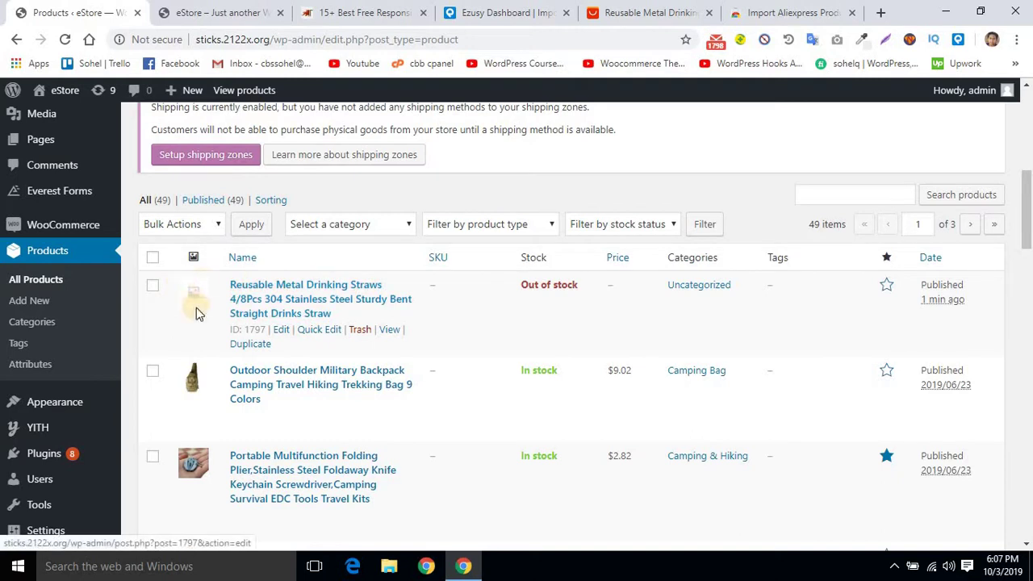
click(496, 12)
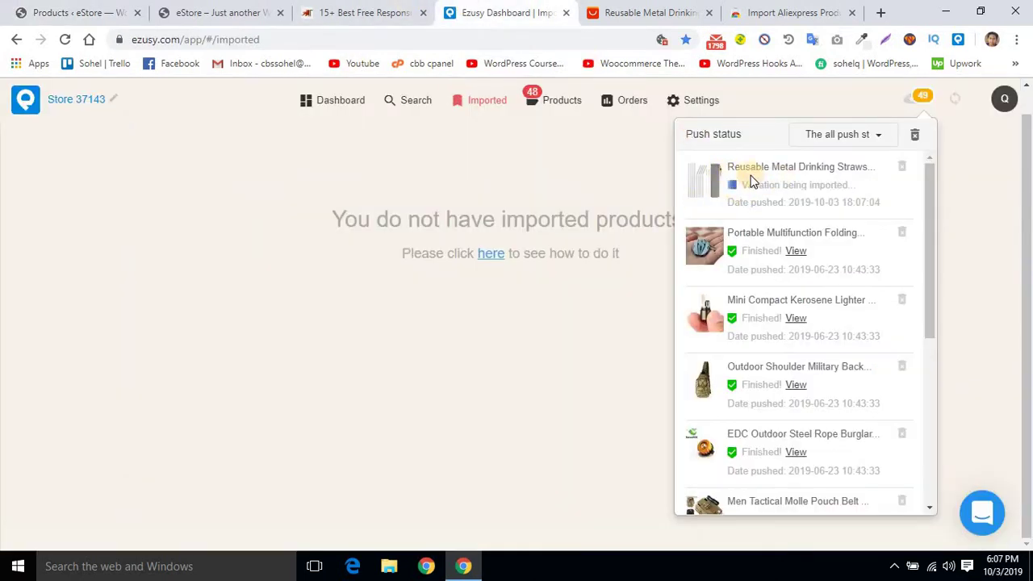
Step: Compare the pushed drinking straws product in the WordPress product list with its original AliExpress listing
click(99, 8)
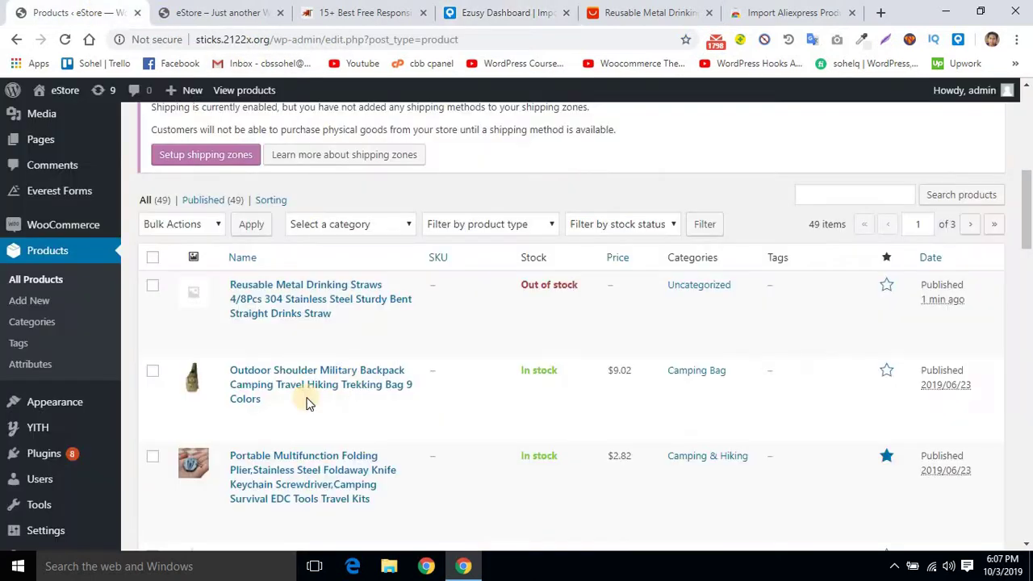
click(649, 10)
drag(1027, 119, 306, 63)
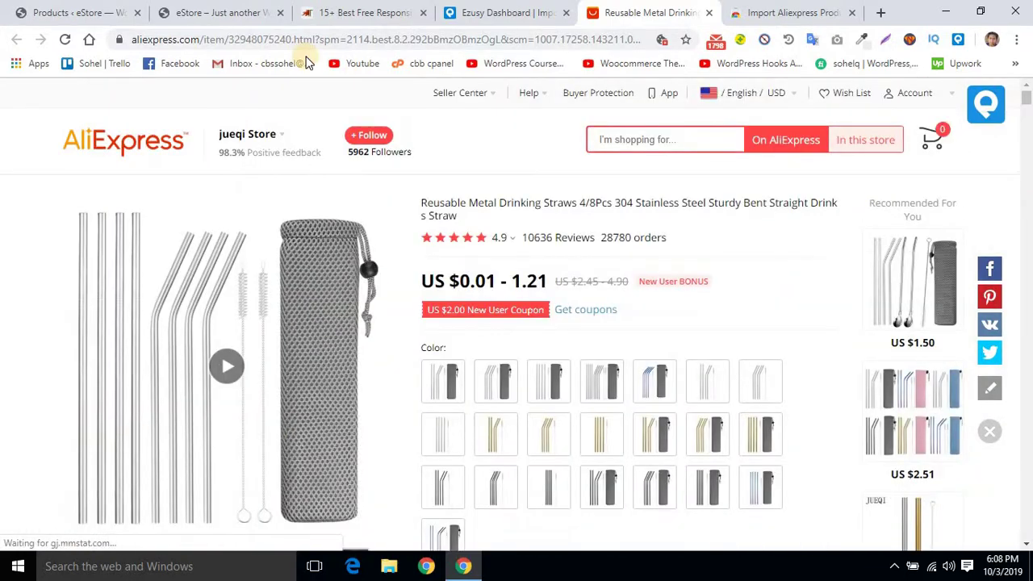
click(73, 12)
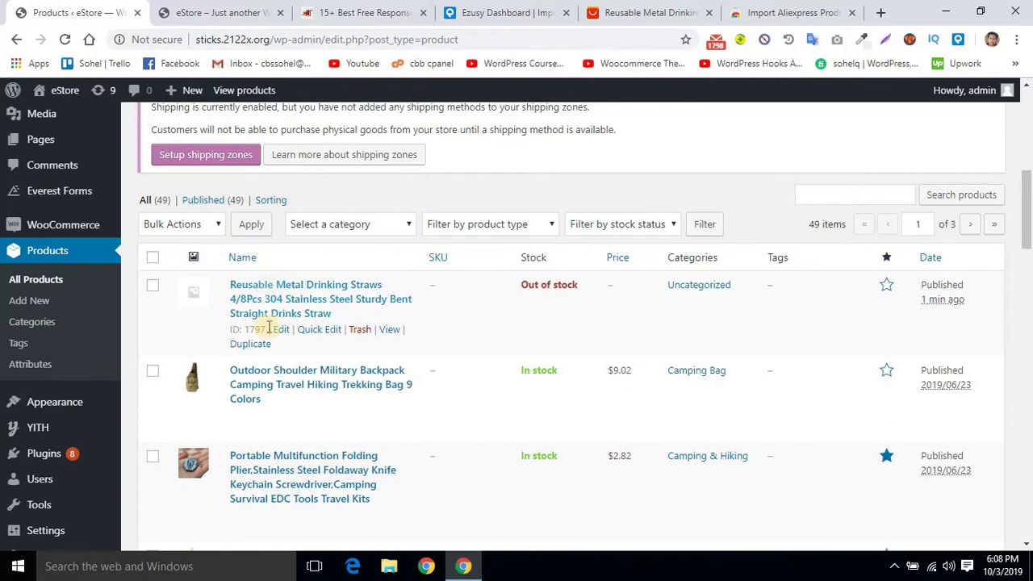
mouse_move(581, 292)
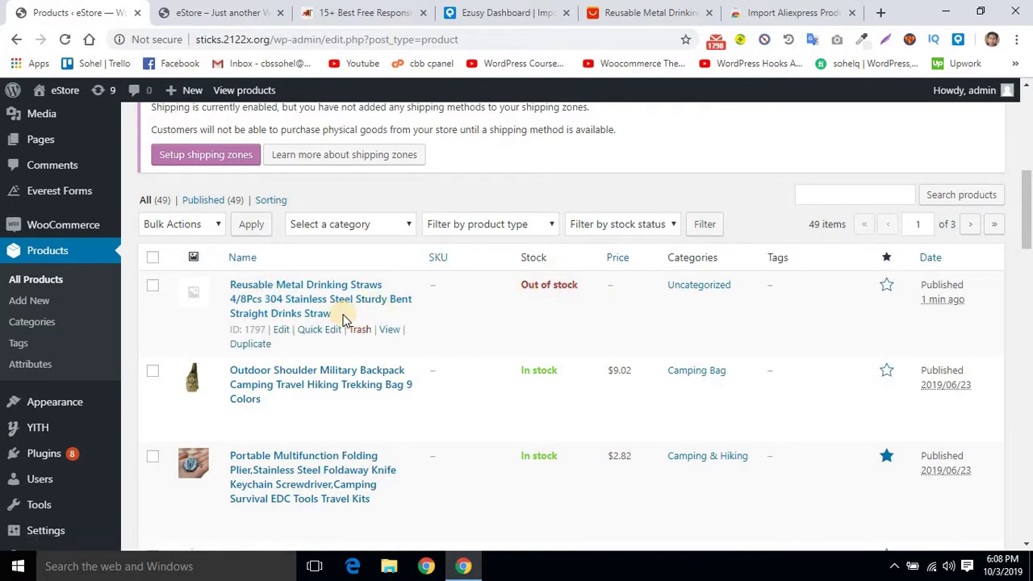
Step: Quick-edit the Reusable Metal Drinking Straws product, set its stock status to In stock, and update it
click(320, 330)
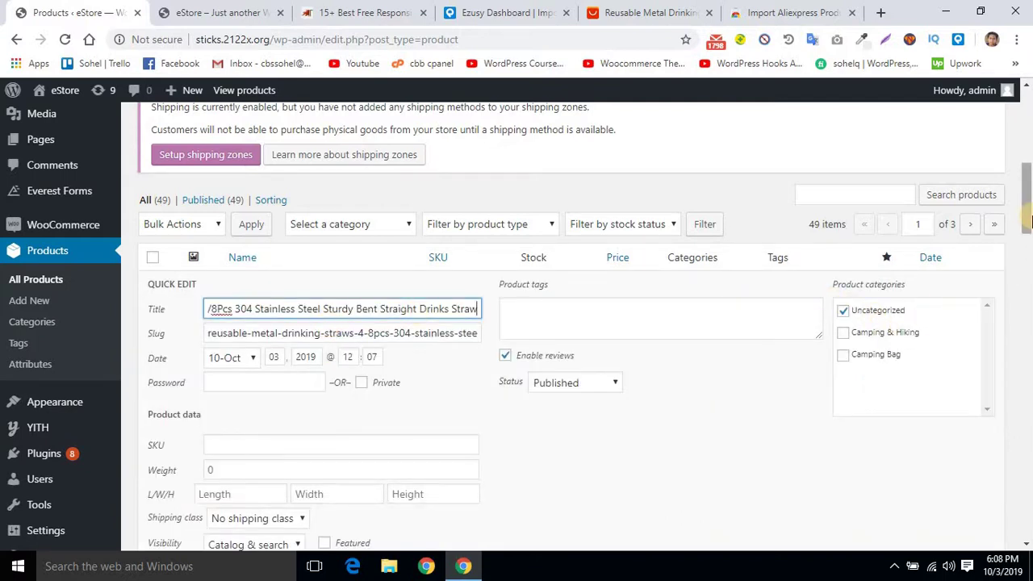
drag(1027, 219, 1028, 229)
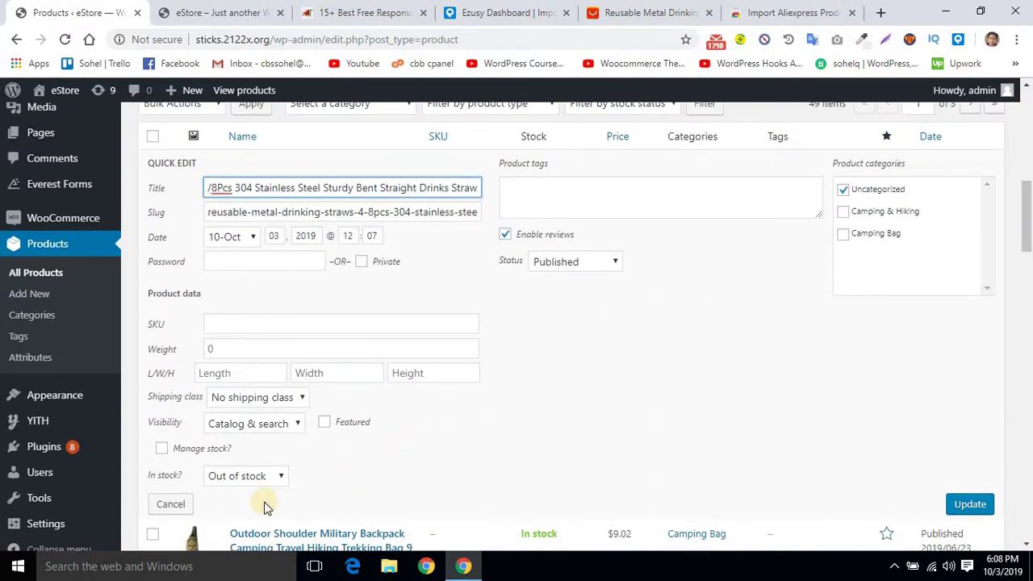
click(247, 477)
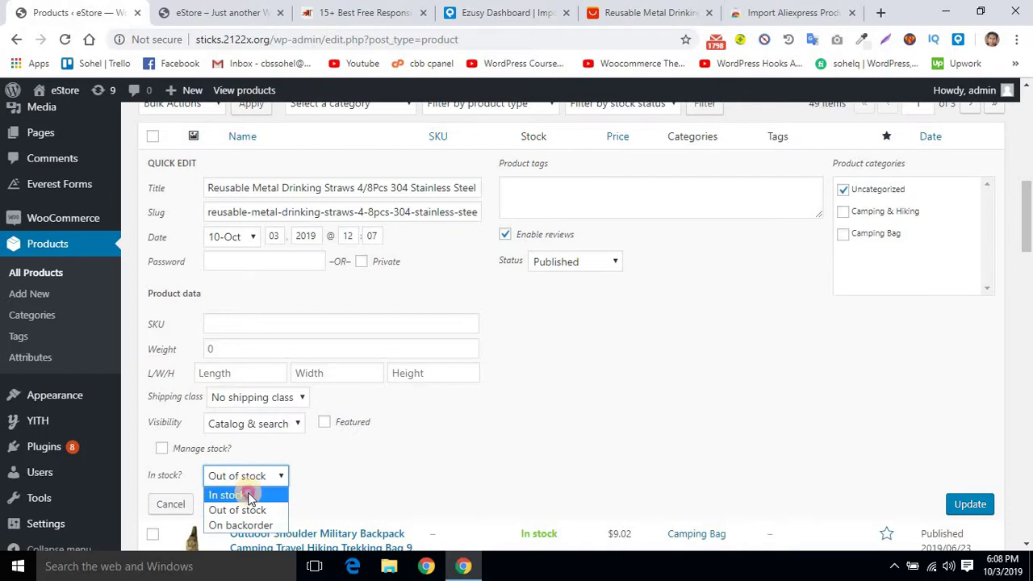
click(248, 495)
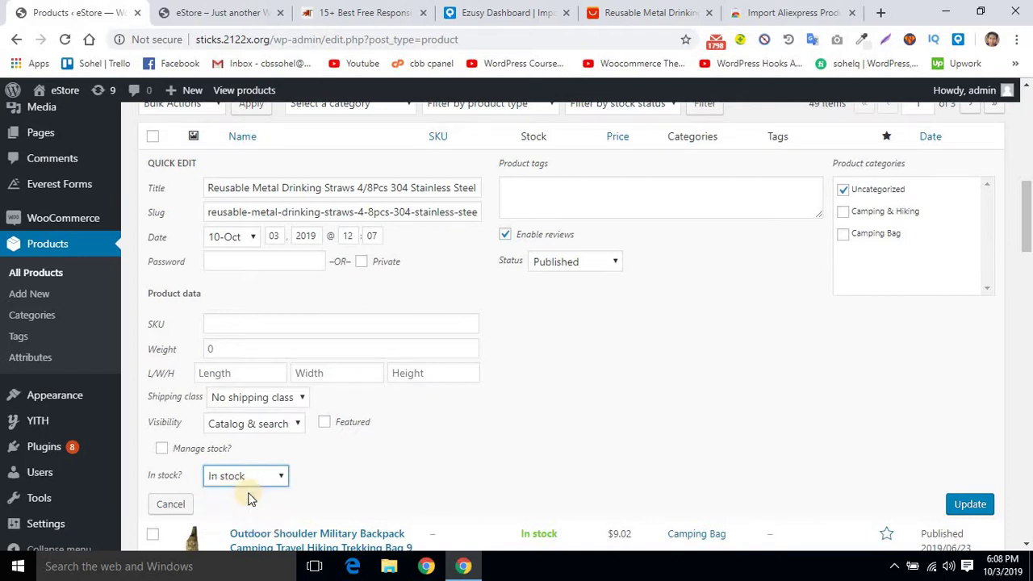
click(968, 505)
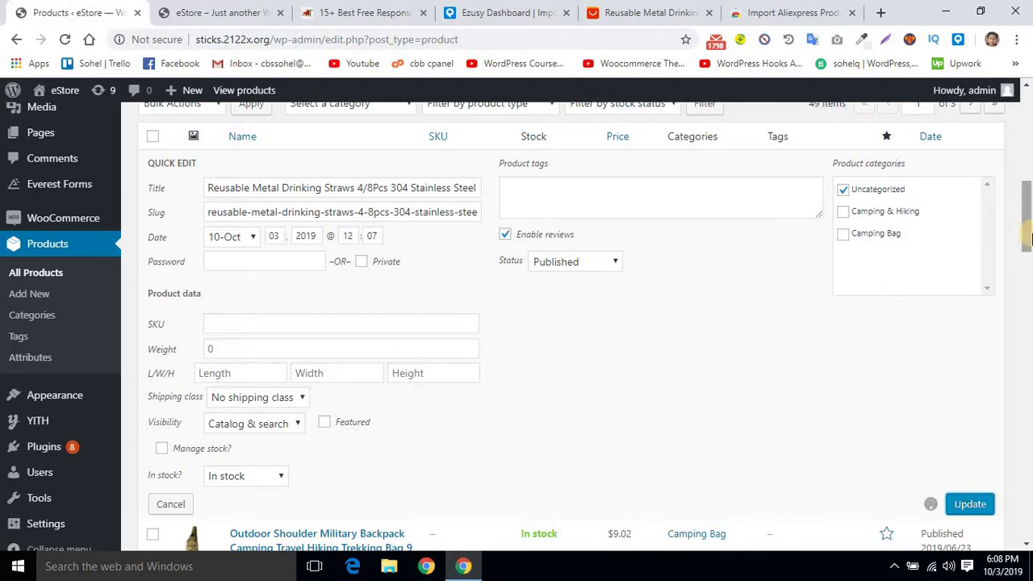
scroll(932, 228, up, 1)
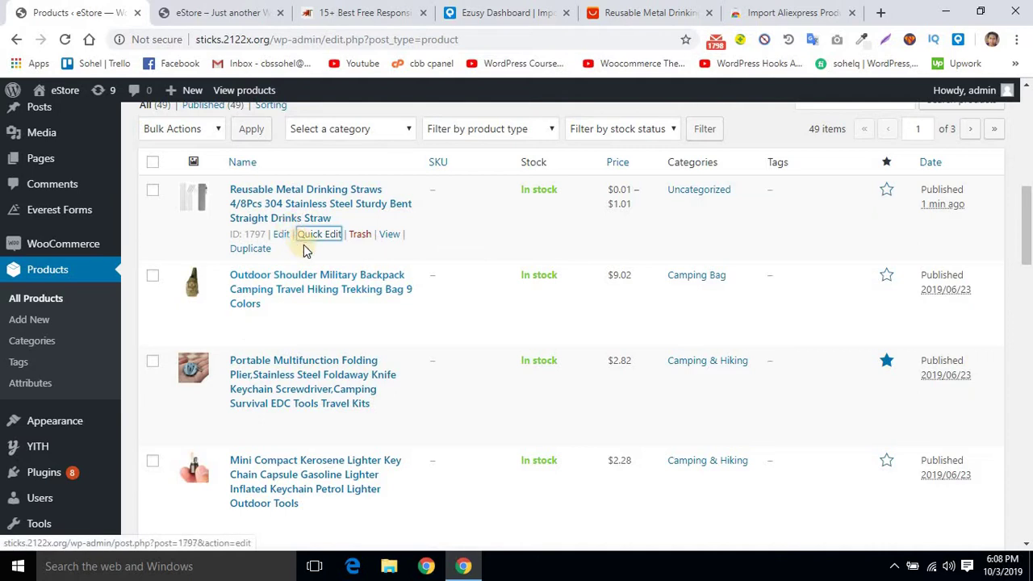
Step: View the drinking straws product's store page in a new tab and check its color options, leaving the color unselected
right_click(388, 233)
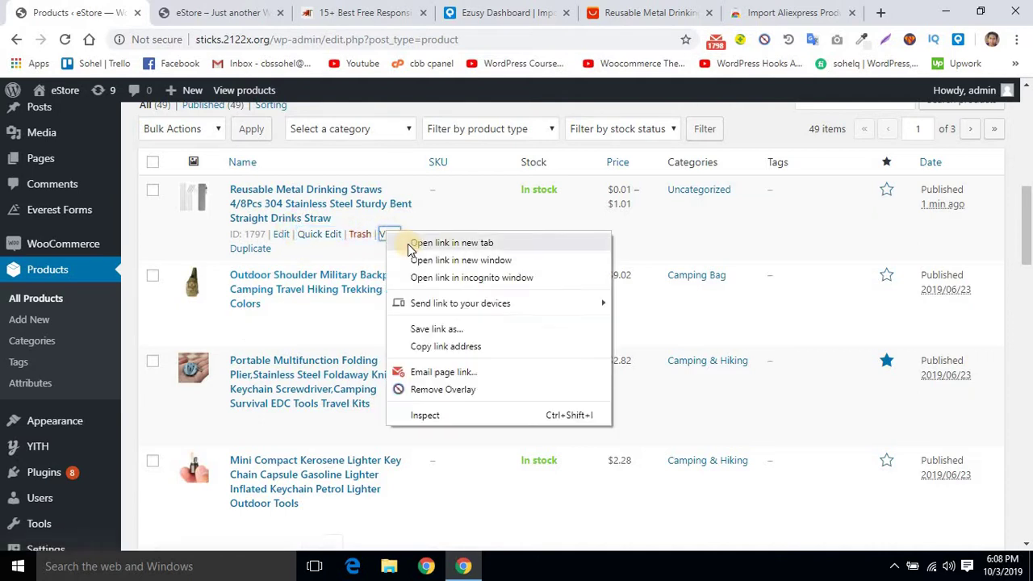
click(409, 245)
click(185, 12)
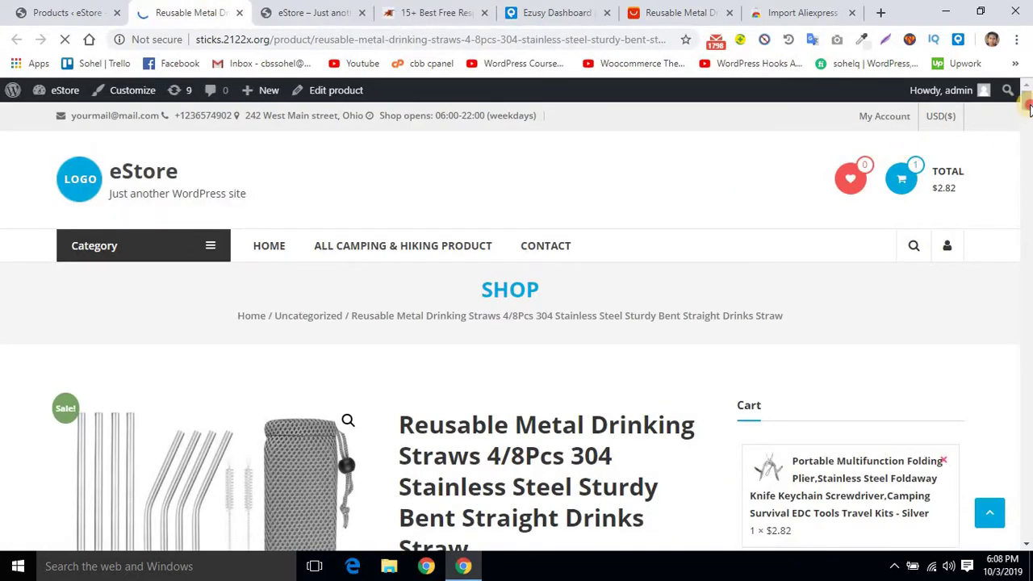
mouse_move(1027, 111)
mouse_down()
mouse_move(1028, 379)
mouse_move(1027, 103)
mouse_move(1027, 125)
mouse_up()
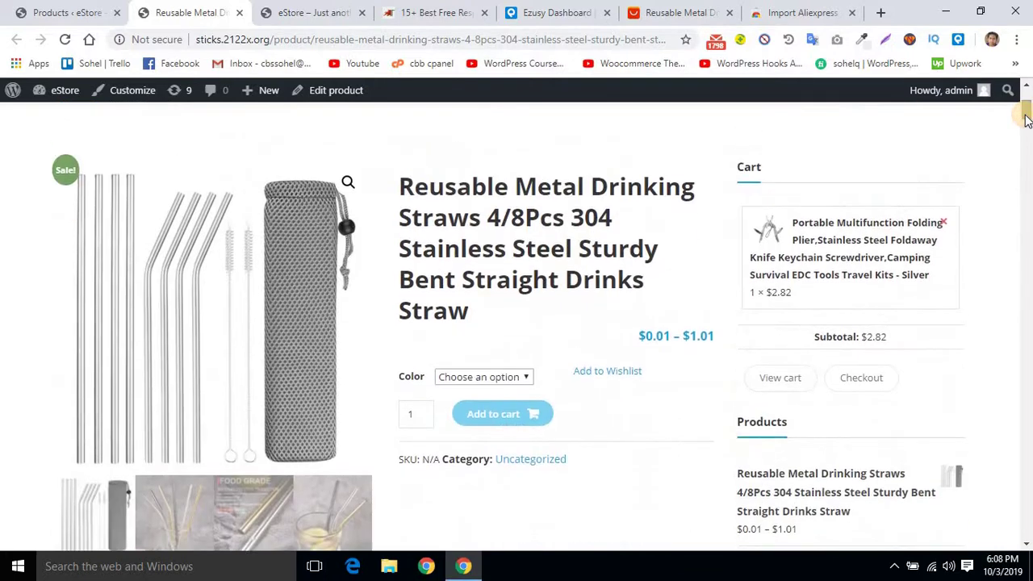
click(482, 380)
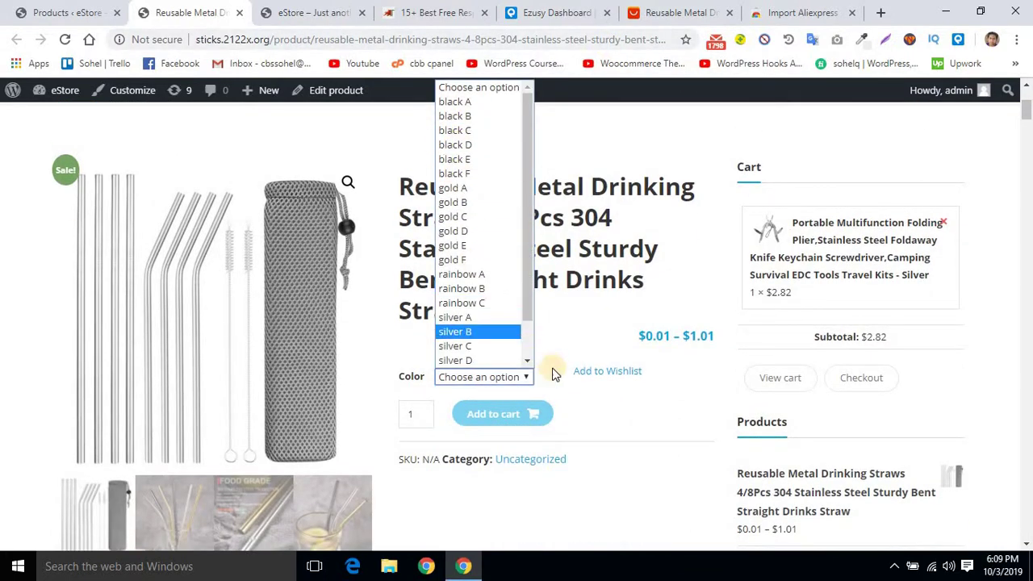
click(610, 409)
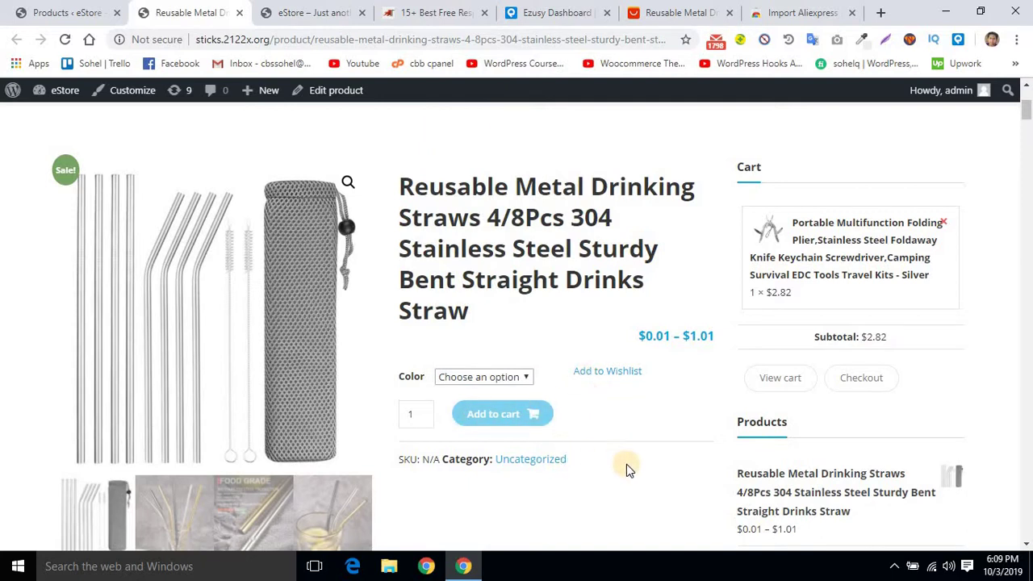
Step: Check the drinking straws product's push status in Ezusy and close the status list
click(556, 12)
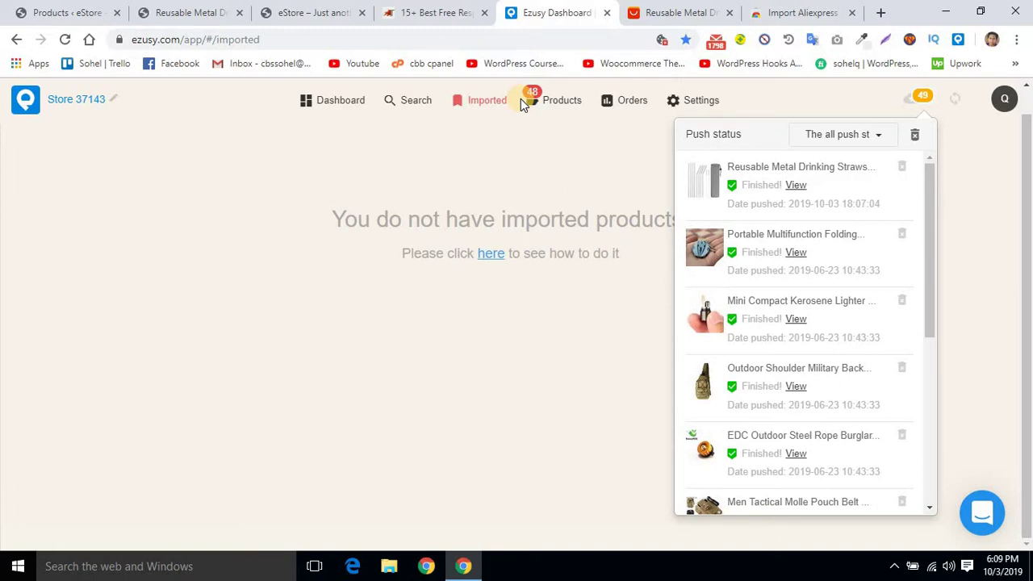
click(404, 157)
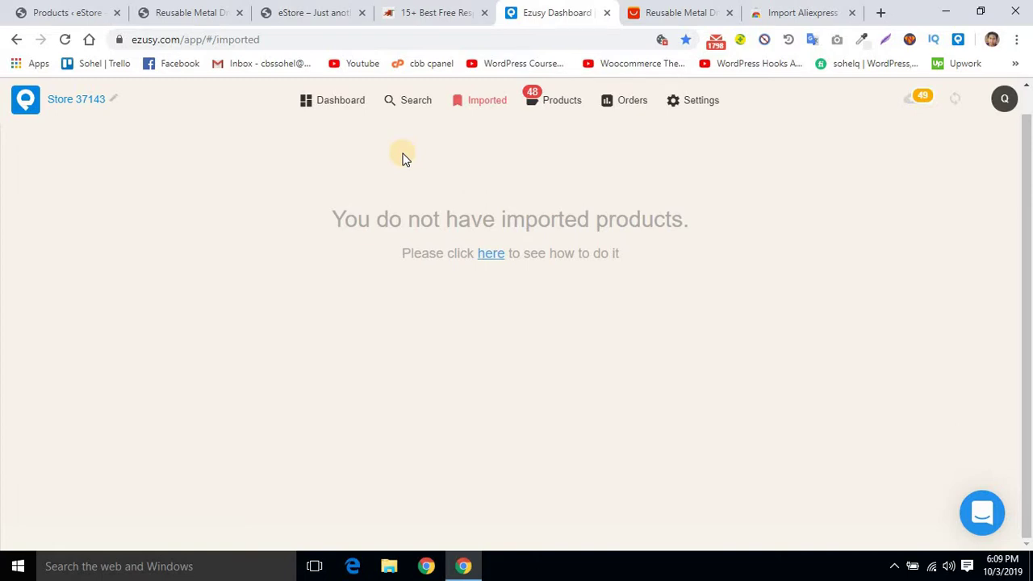
Step: Review the open AliExpress product, Chrome extension, ThemeGrill eStore theme and store home pages, and return to Ezusy's imported products
click(687, 12)
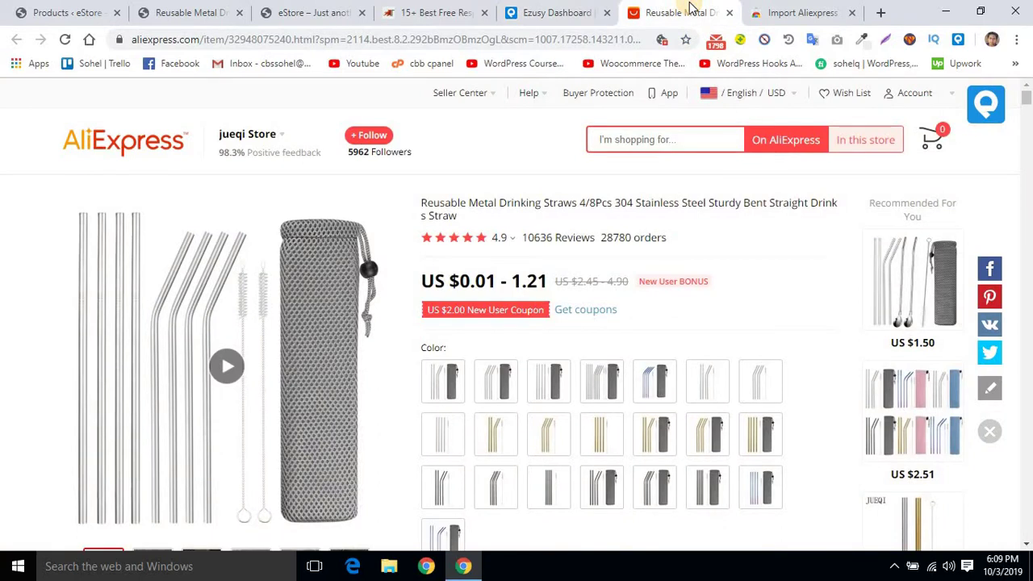
click(556, 11)
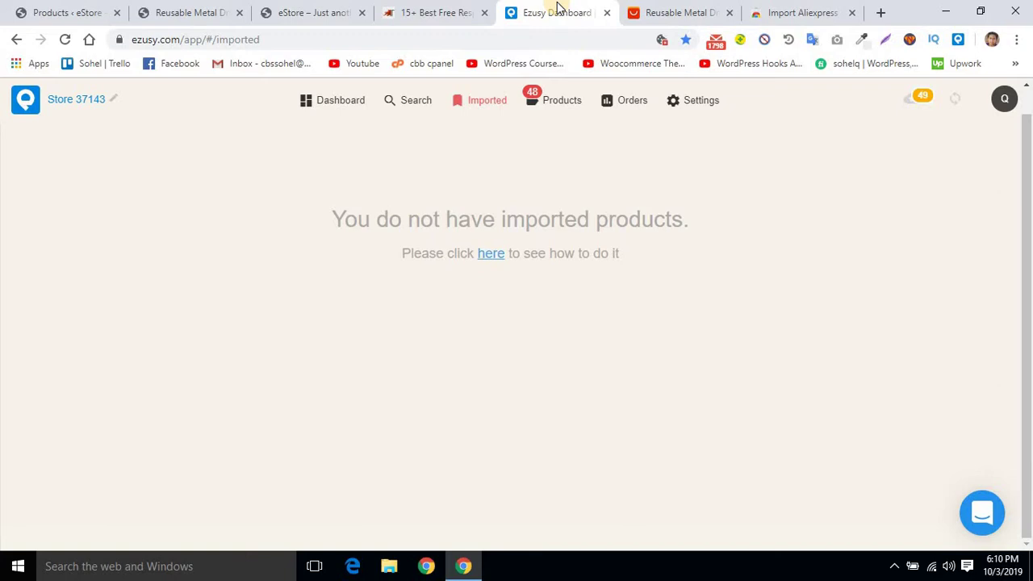
click(674, 9)
click(795, 8)
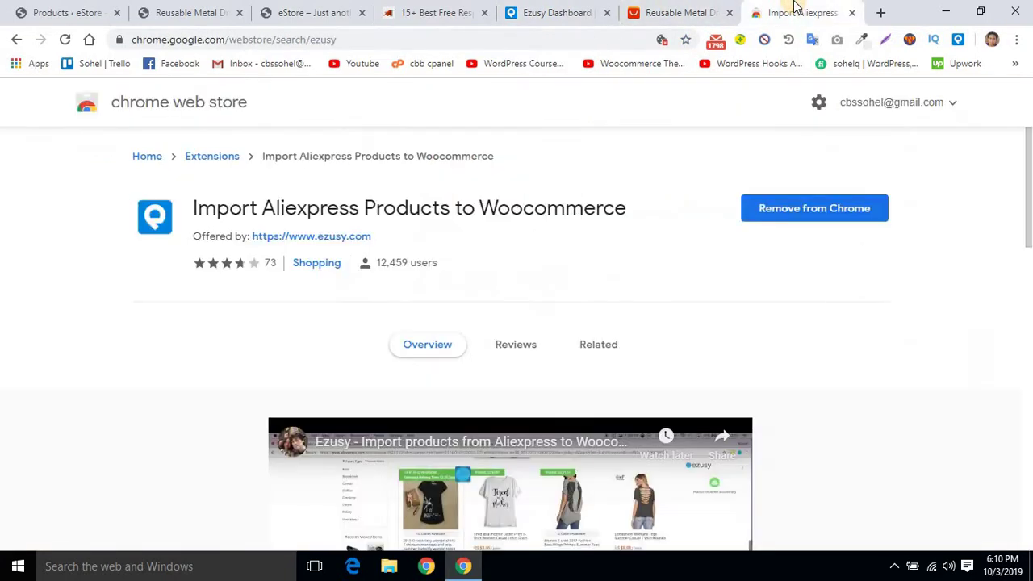
click(557, 10)
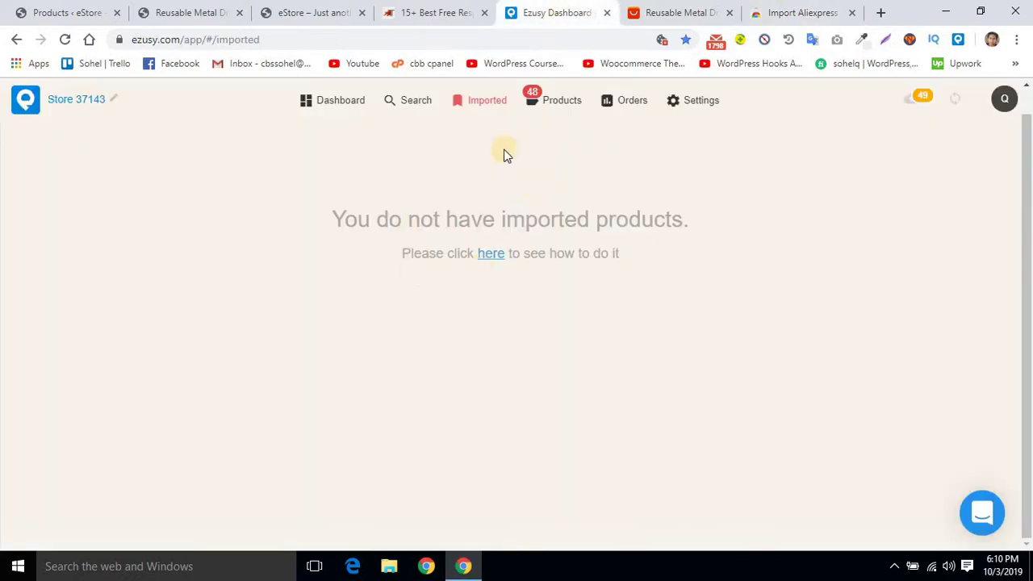
click(423, 7)
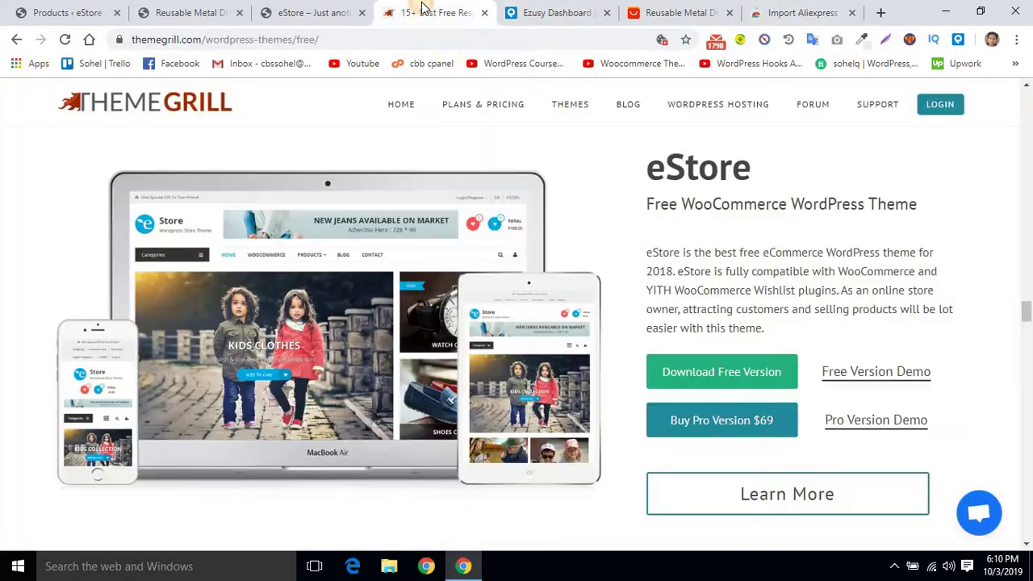
click(544, 8)
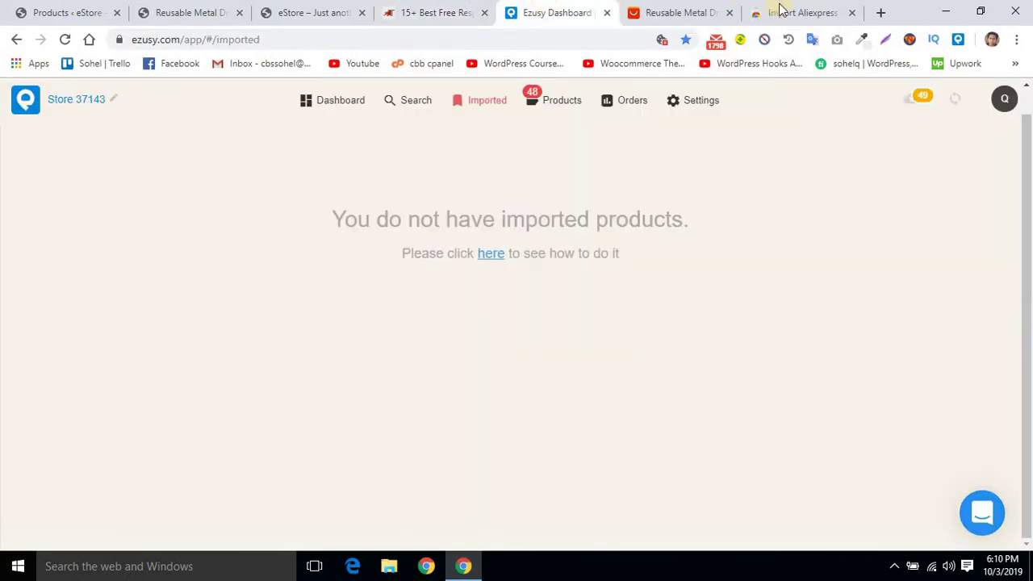
click(692, 8)
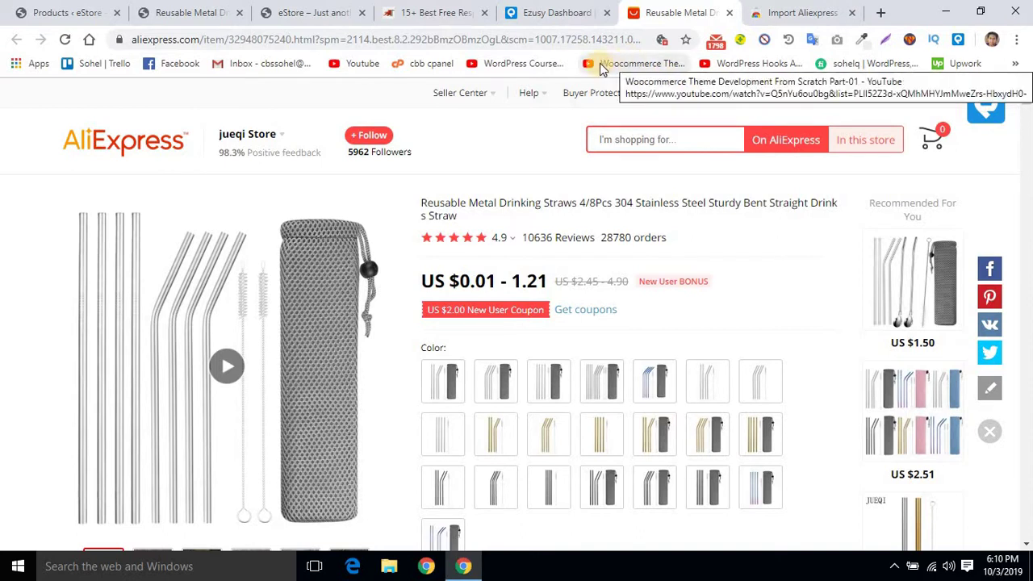
click(451, 12)
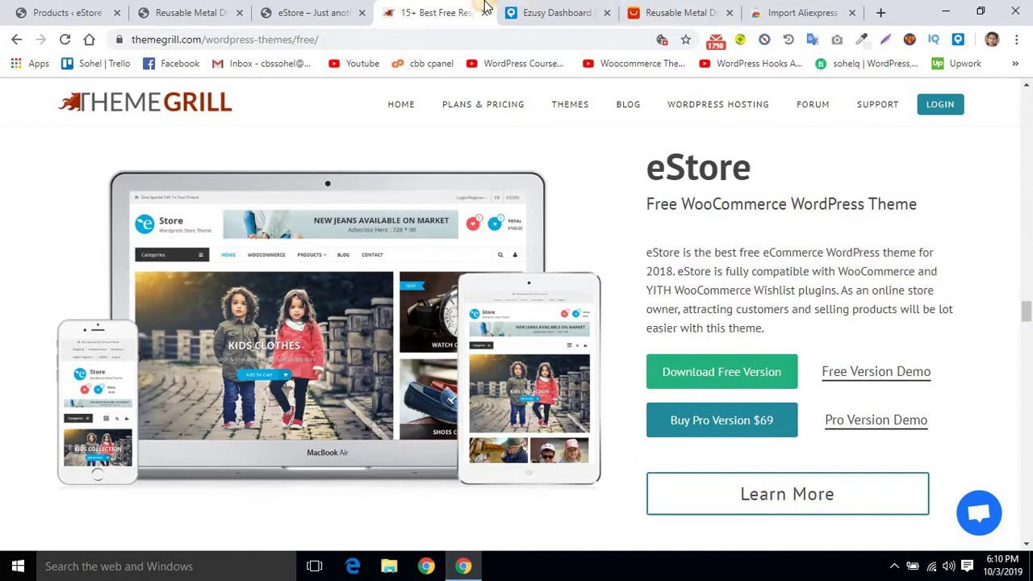
click(337, 12)
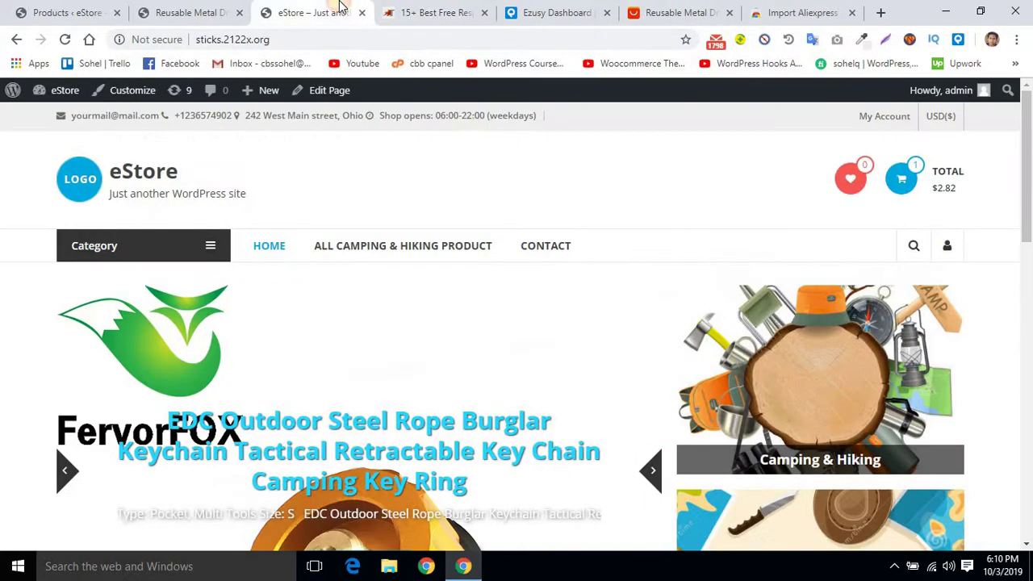
click(525, 8)
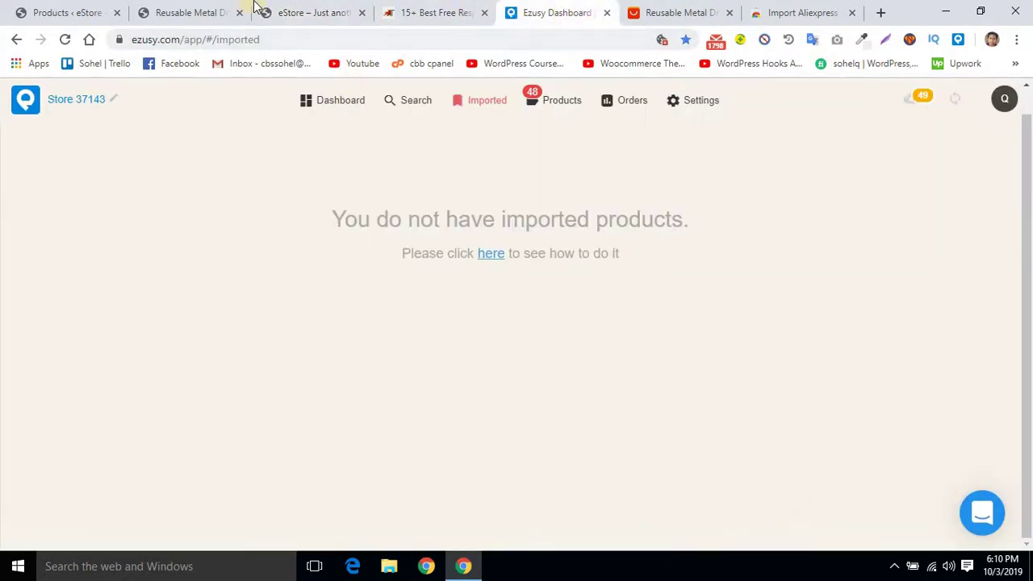